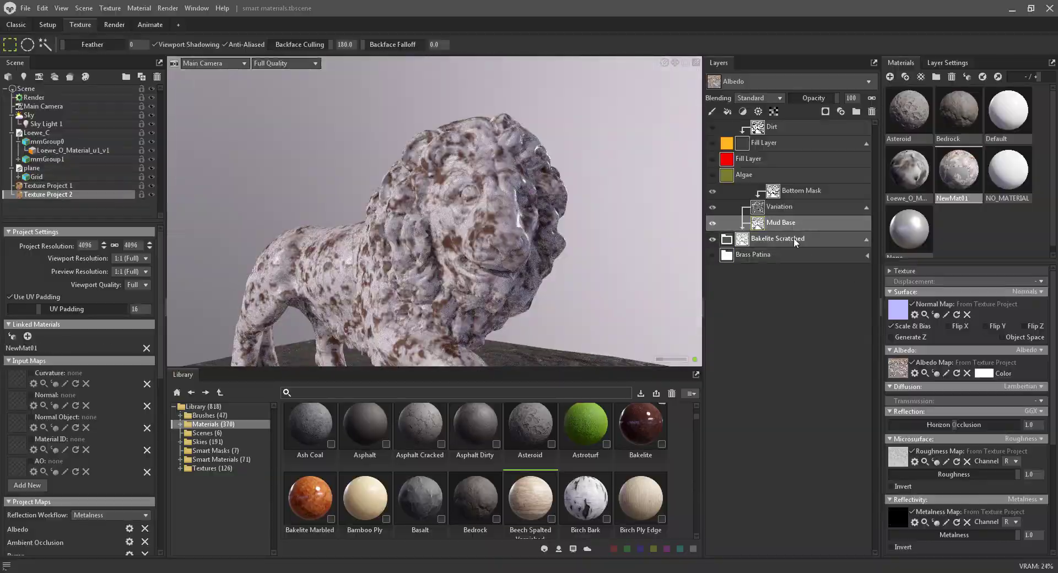
Select the Mud Base dirt layer of the lion texture, raise its intensity to 2.1 and adjust its contrast.
left_click(788, 223)
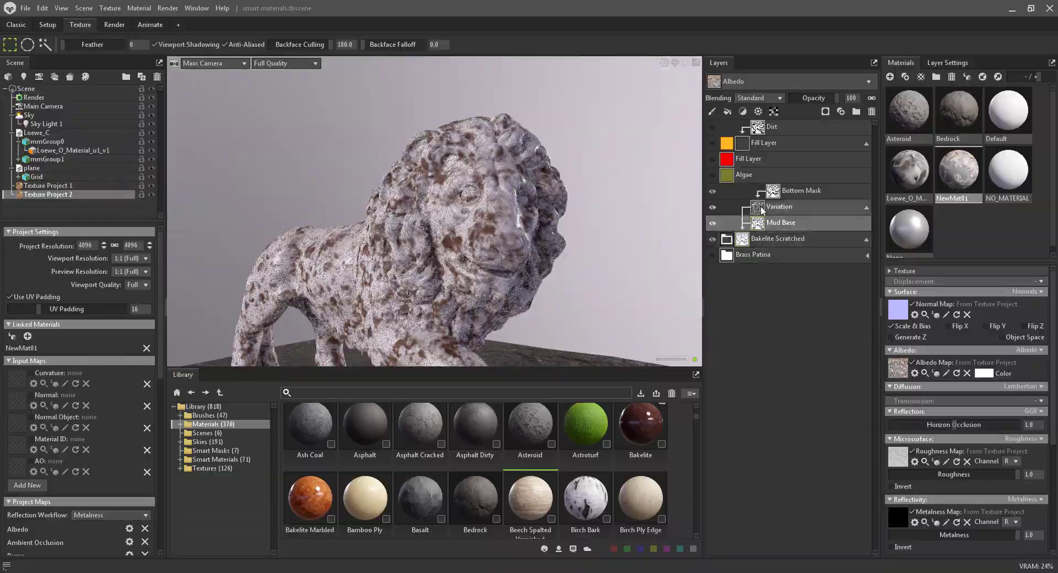
left_click_drag(950, 138, 970, 138)
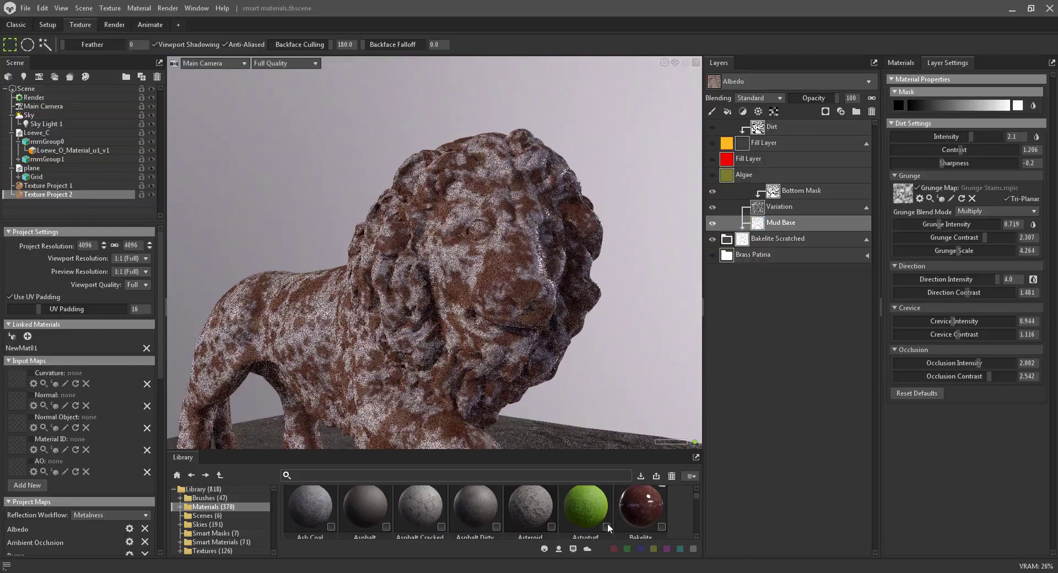
left_click_drag(975, 149, 968, 149)
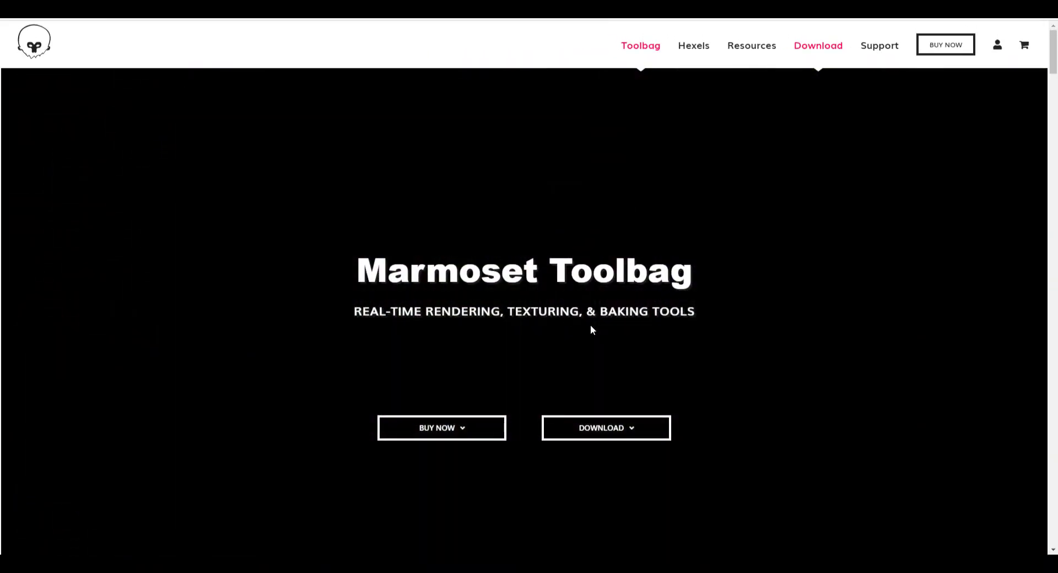
Look through the Marmoset Toolbag product page, from the rendering and texturing overview to the portfolio content section.
scroll(590, 325, "down", 10)
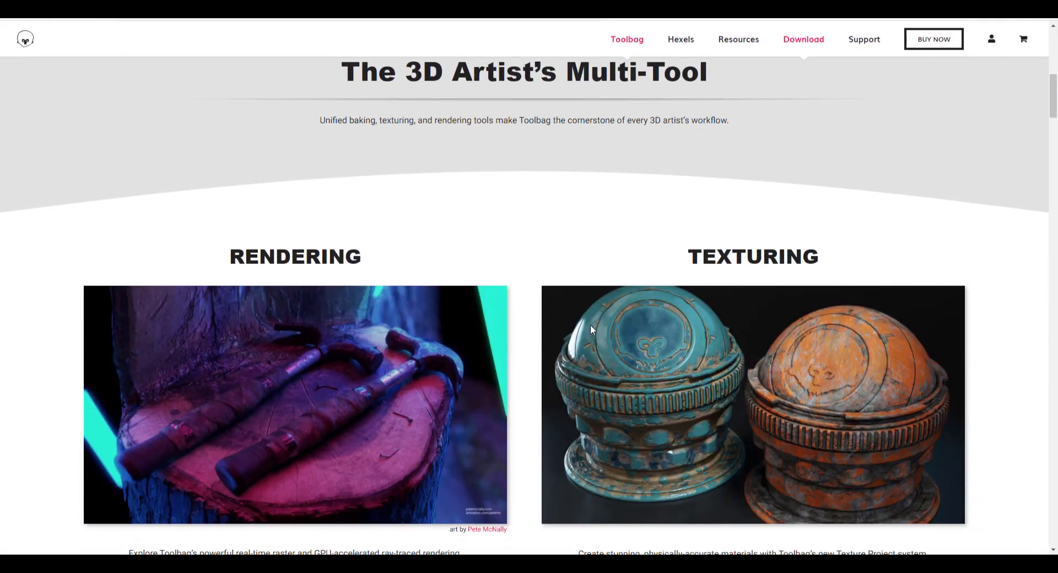
scroll(590, 326, "down", 8)
scroll(590, 325, "down", 5)
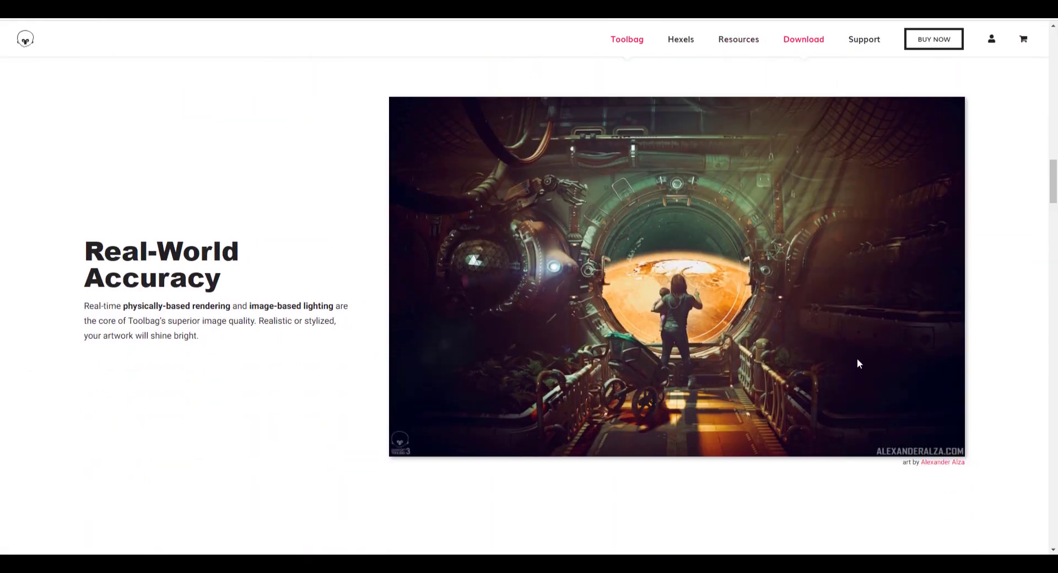
scroll(826, 347, "down", 5)
scroll(826, 347, "down", 4)
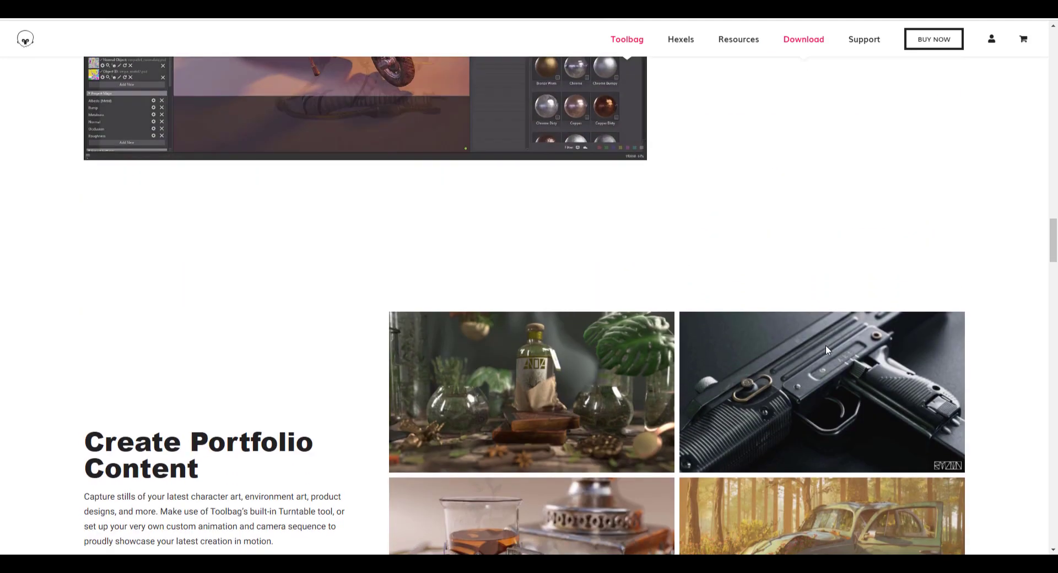
scroll(825, 347, "up", 4)
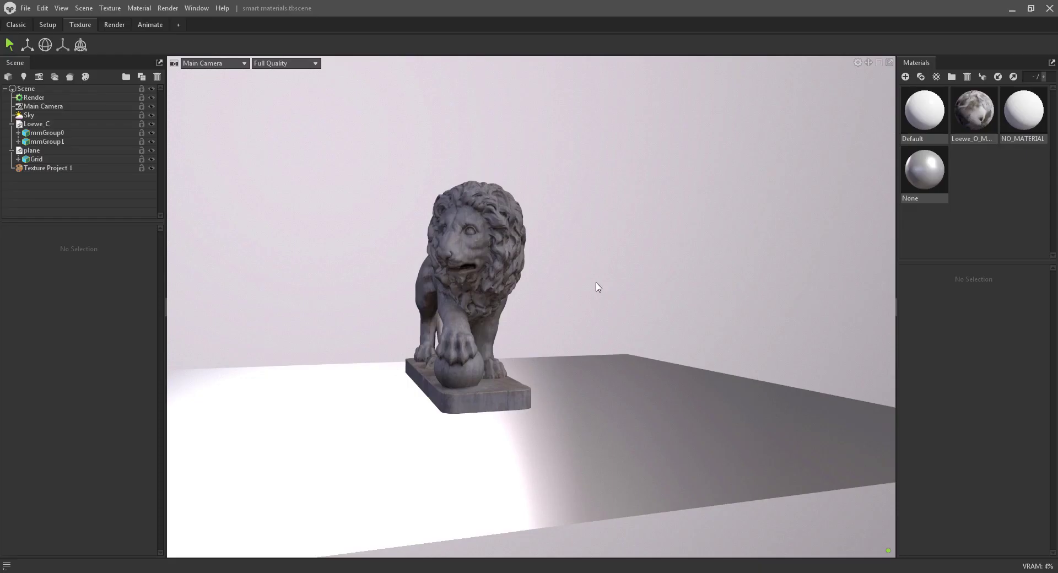
Open the Library window and dock it beneath the viewport showing the lion statue.
left_click_drag(373, 279, 540, 332)
scroll(557, 330, "down", 3)
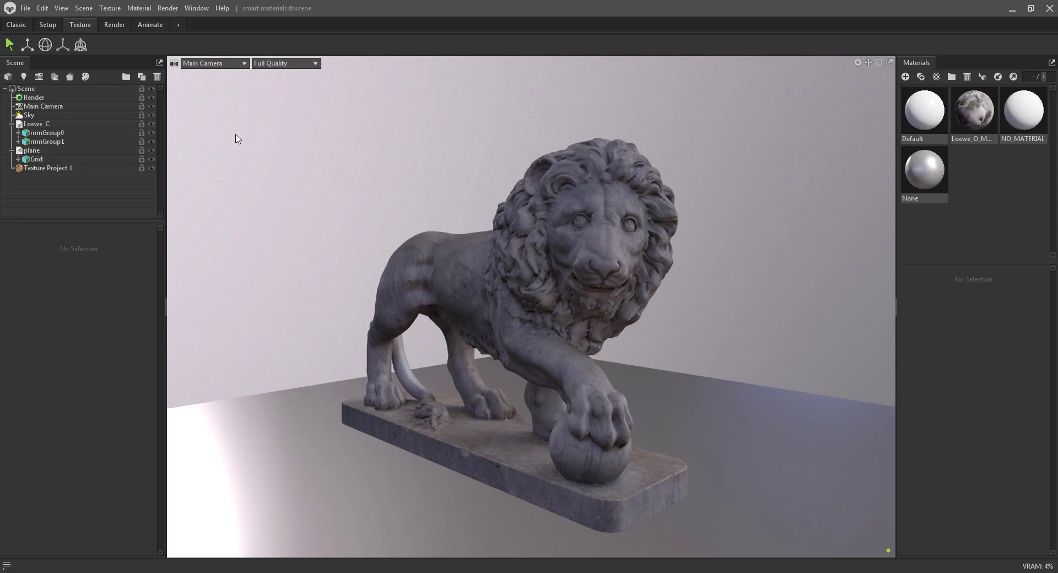
left_click(197, 9)
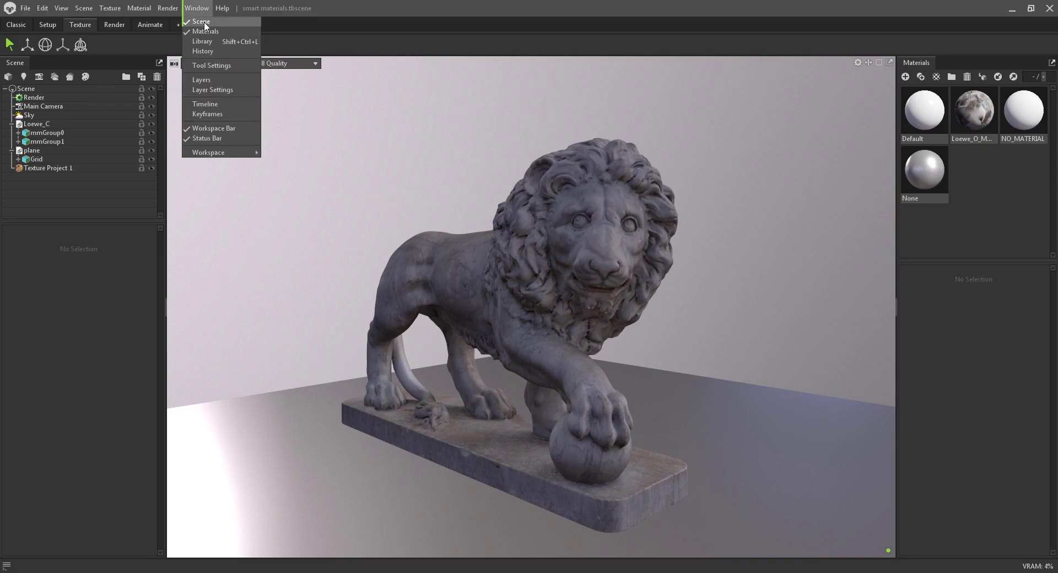
left_click(209, 43)
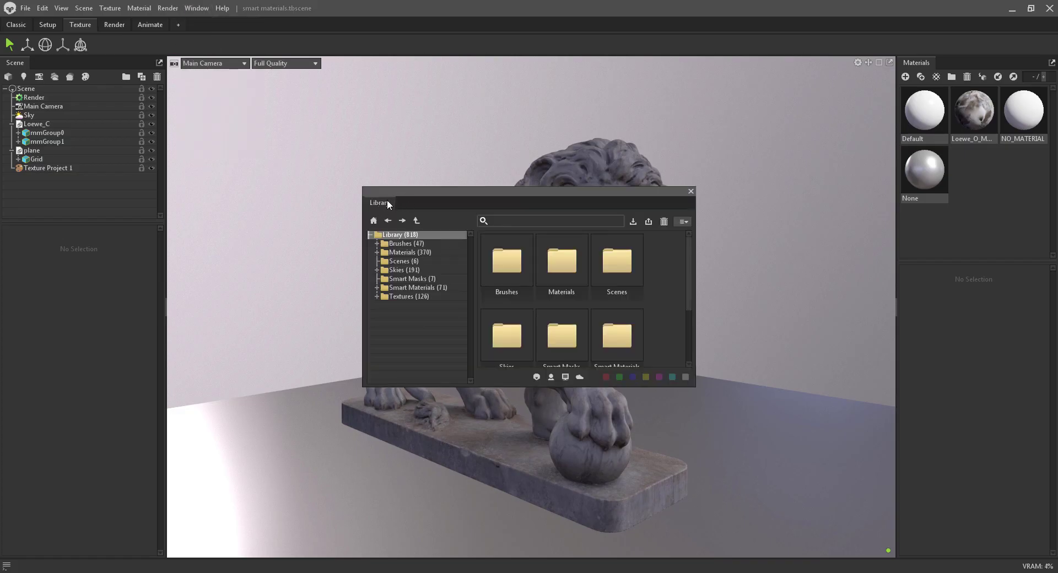
left_click_drag(385, 202, 589, 232)
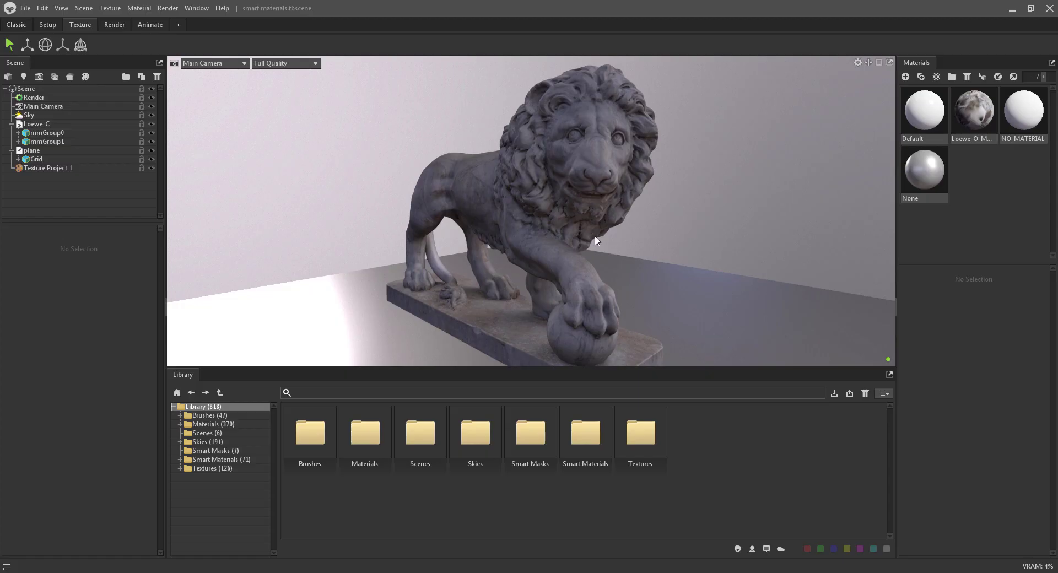
left_click_drag(679, 260, 576, 273)
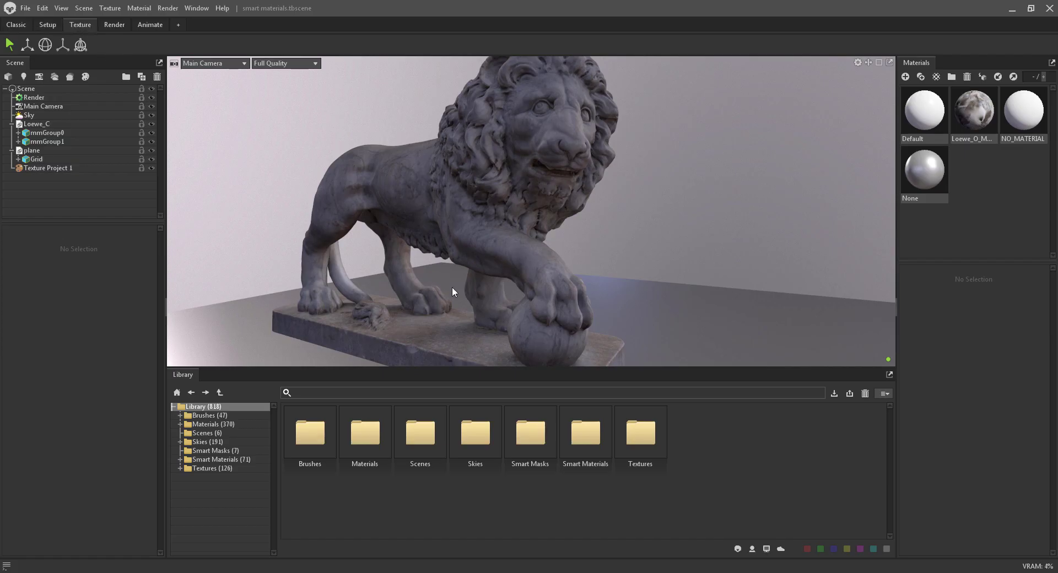
Filter the library's Smart Materials to cloud assets and download Bakelite Scratched.
left_click(222, 461)
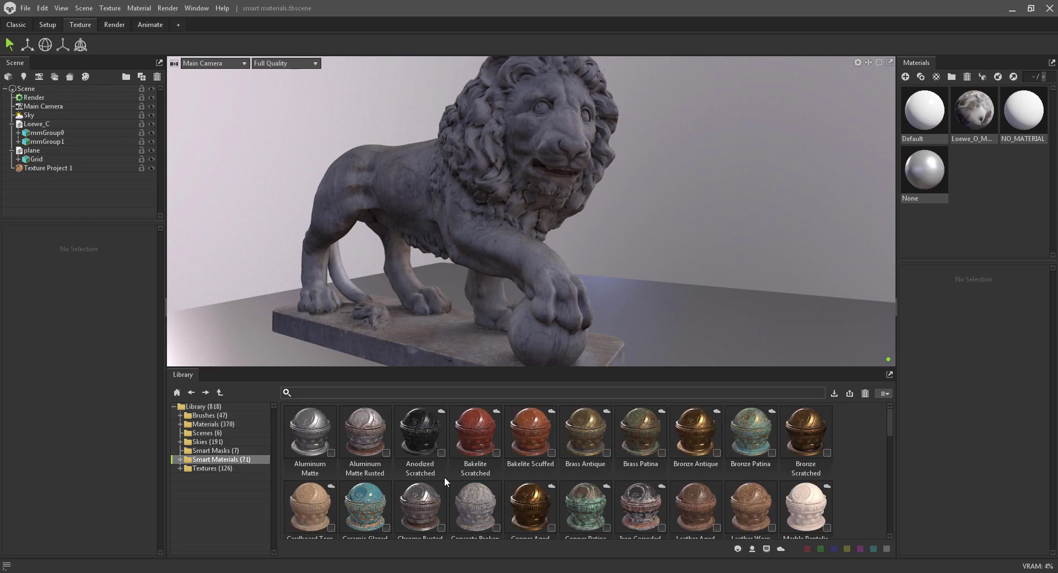
left_click(785, 549)
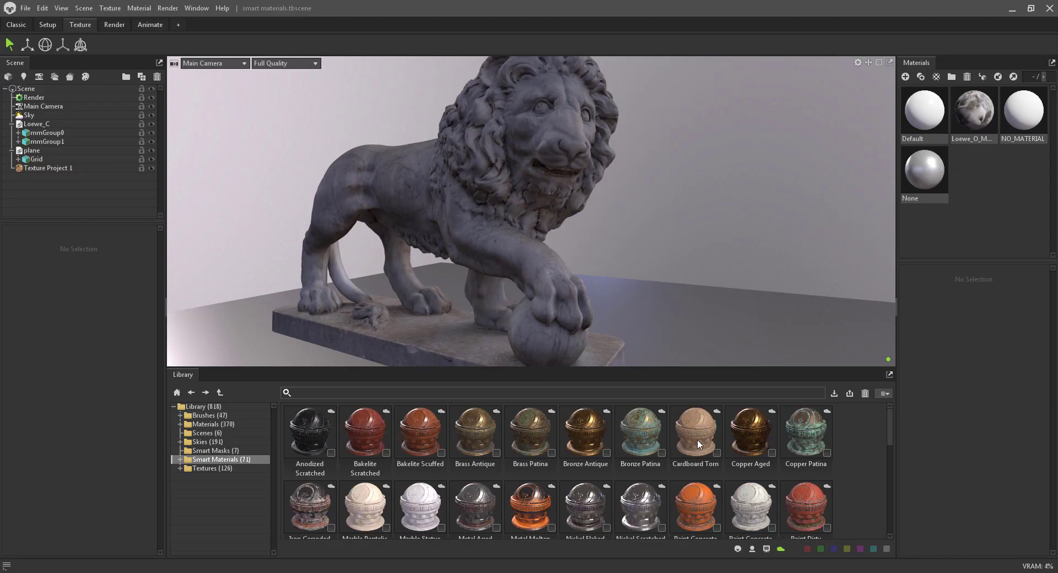
scroll(698, 439, "down", 5)
scroll(697, 438, "up", 5)
left_click(385, 412)
Browse the cloud smart masks and textures in the library and pick out the Dust Scratched texture.
left_click(213, 452)
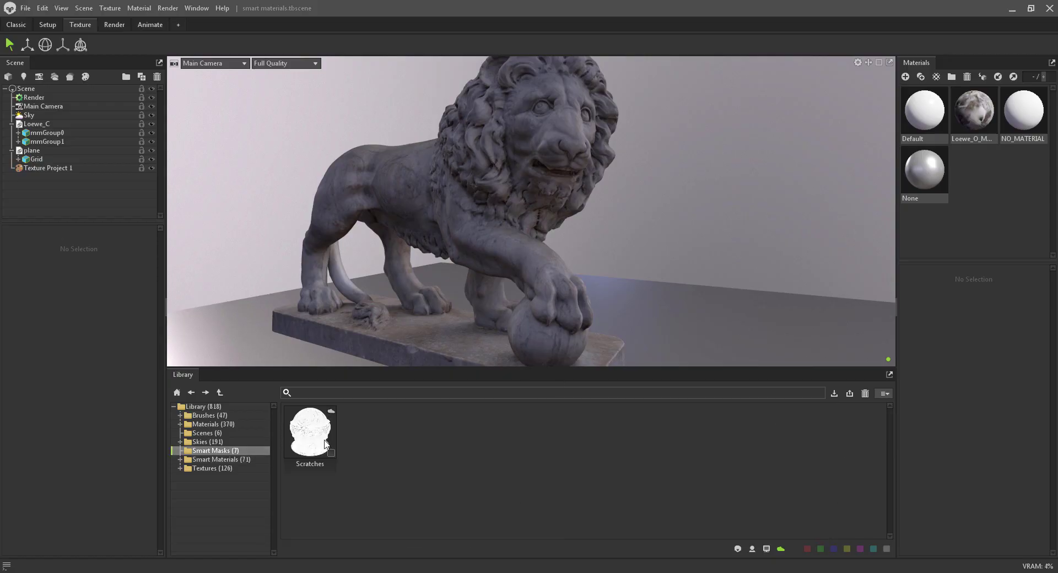
left_click(210, 469)
scroll(662, 454, "down", 5)
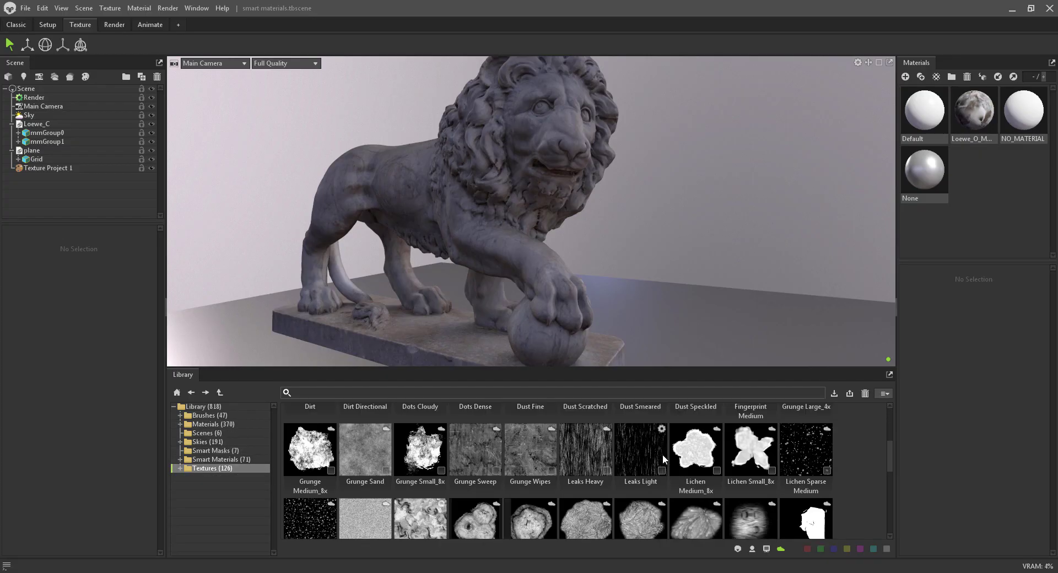
scroll(662, 454, "up", 2)
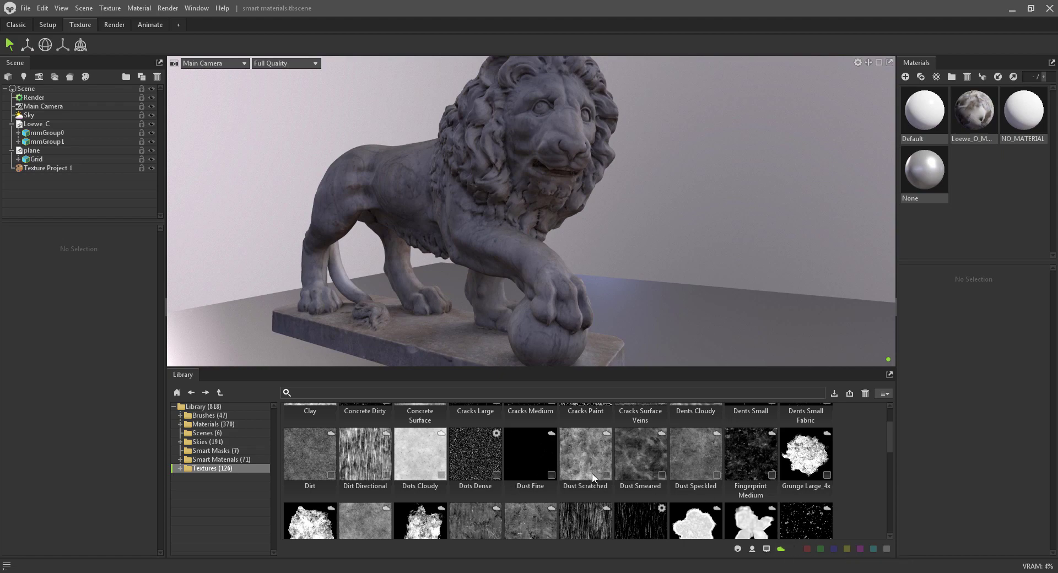
left_click(585, 445)
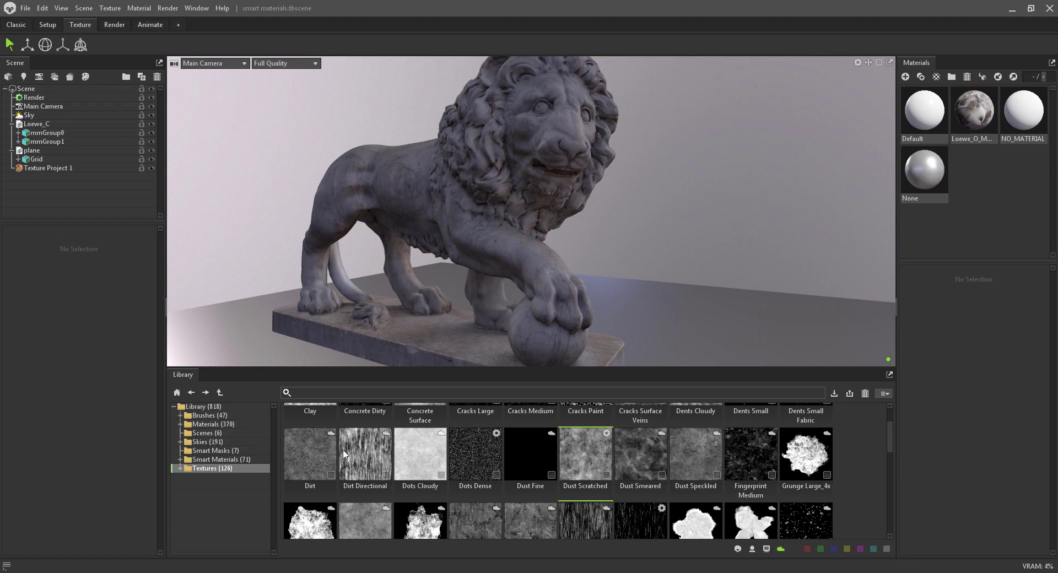
Look through the library's cloud materials, return to Smart Masks and turn off the cloud-only filter.
left_click(208, 434)
left_click(209, 425)
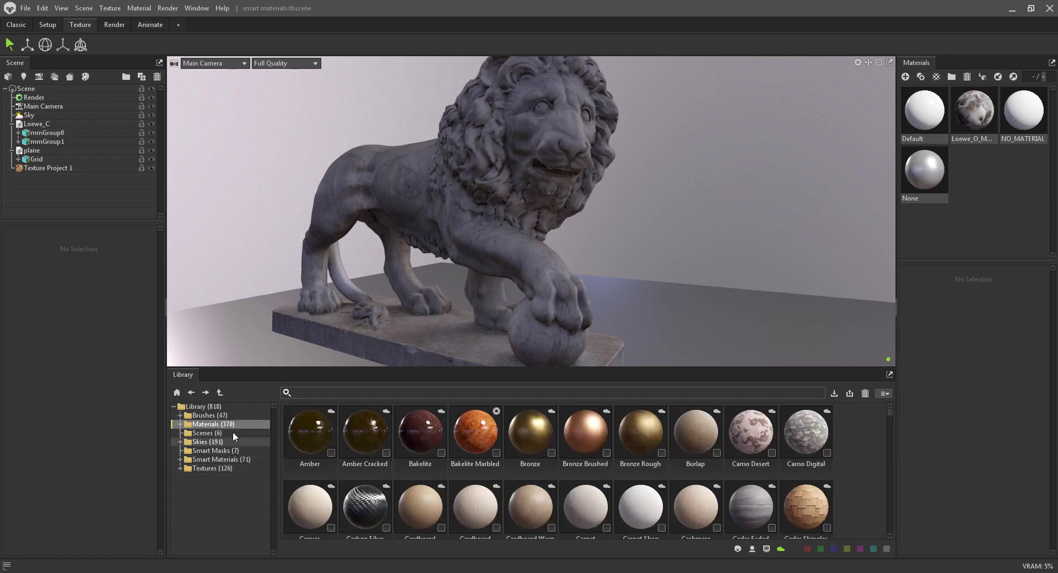
left_click(480, 435)
left_click(203, 451)
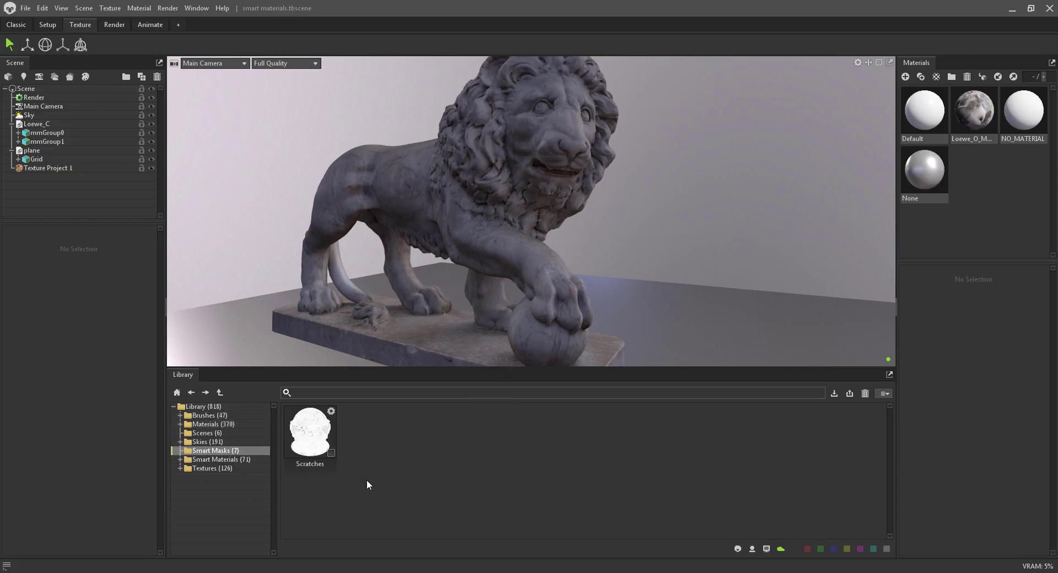
left_click(781, 549)
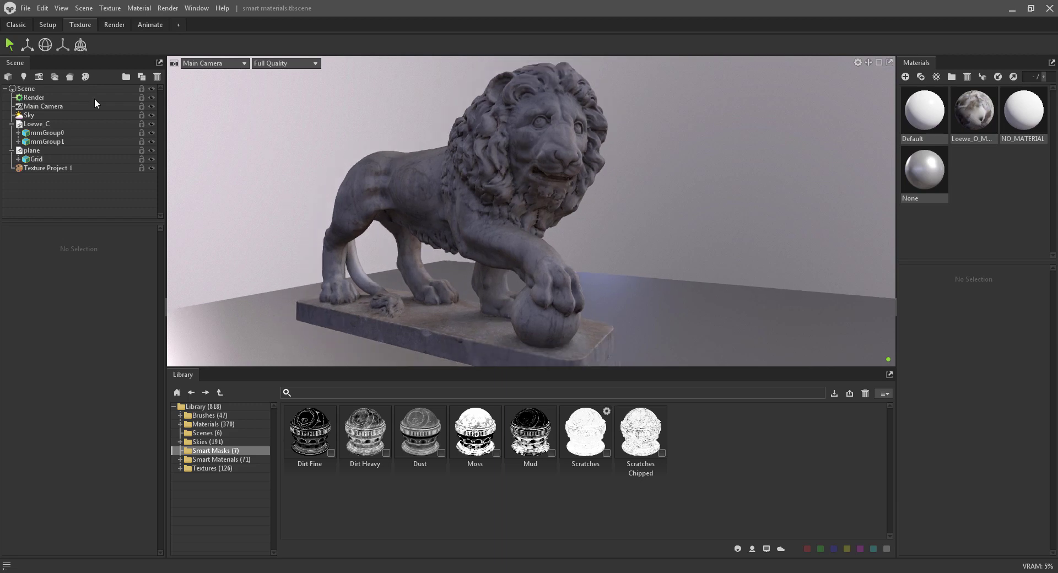
Create a new texture project and dock the Layers window between the viewport and the Materials list.
left_click(110, 8)
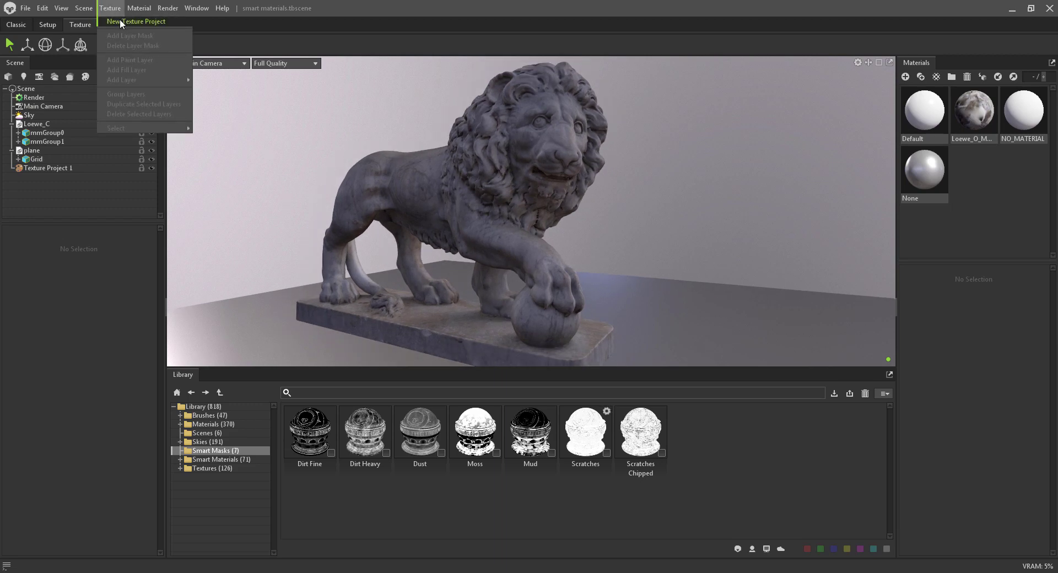
left_click(120, 20)
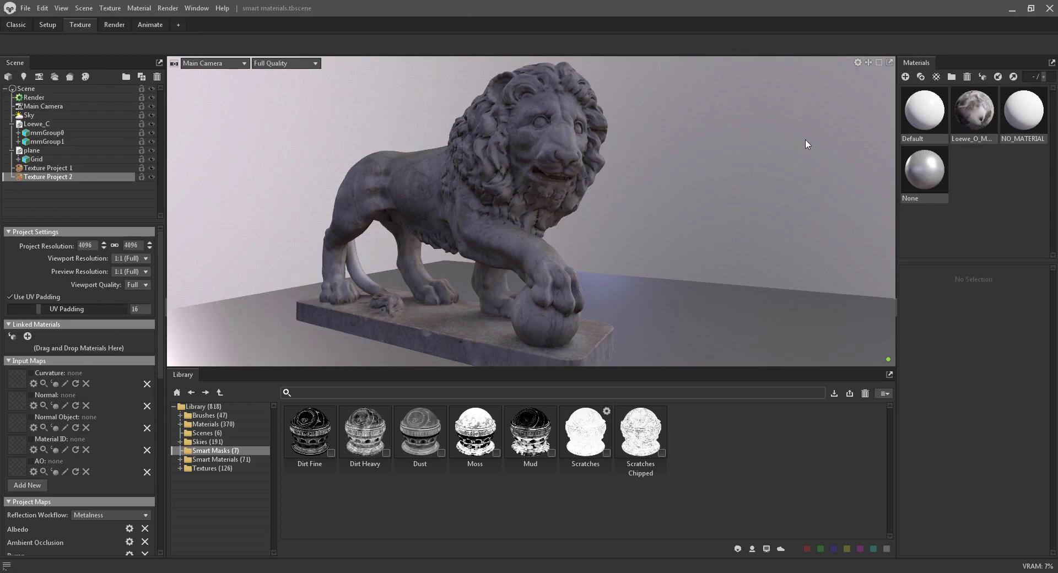
left_click(189, 8)
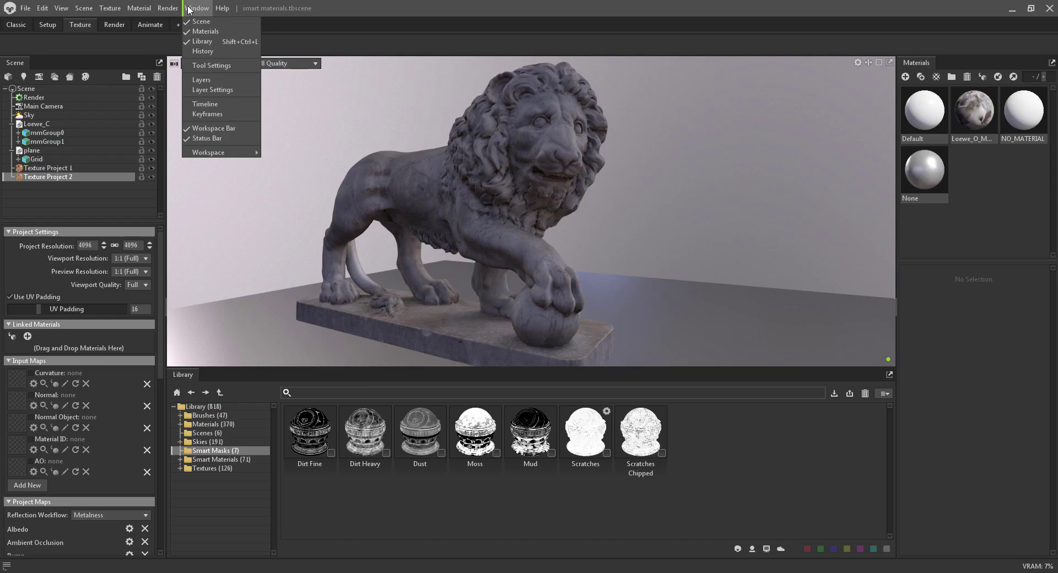
left_click(213, 78)
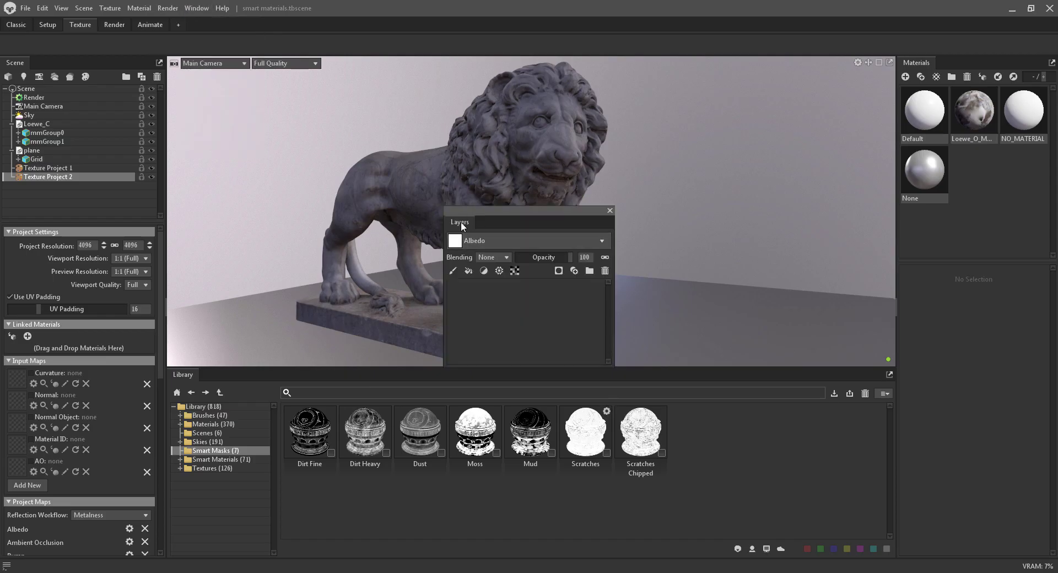
left_click_drag(461, 221, 897, 239)
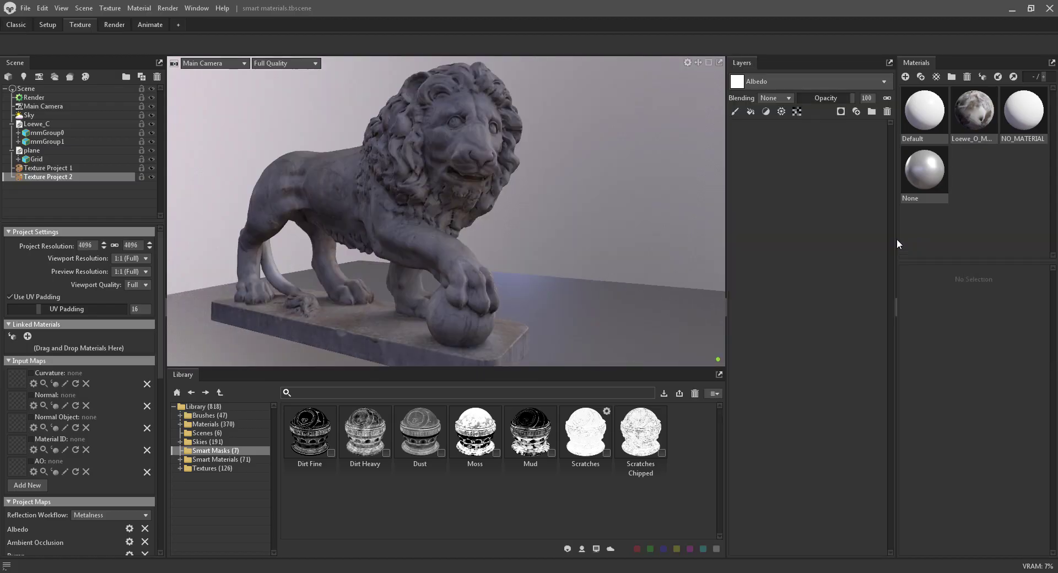
Open the Layer Settings window, dock it beneath Layers and enlarge it to about half the column height.
left_click(195, 8)
left_click(213, 88)
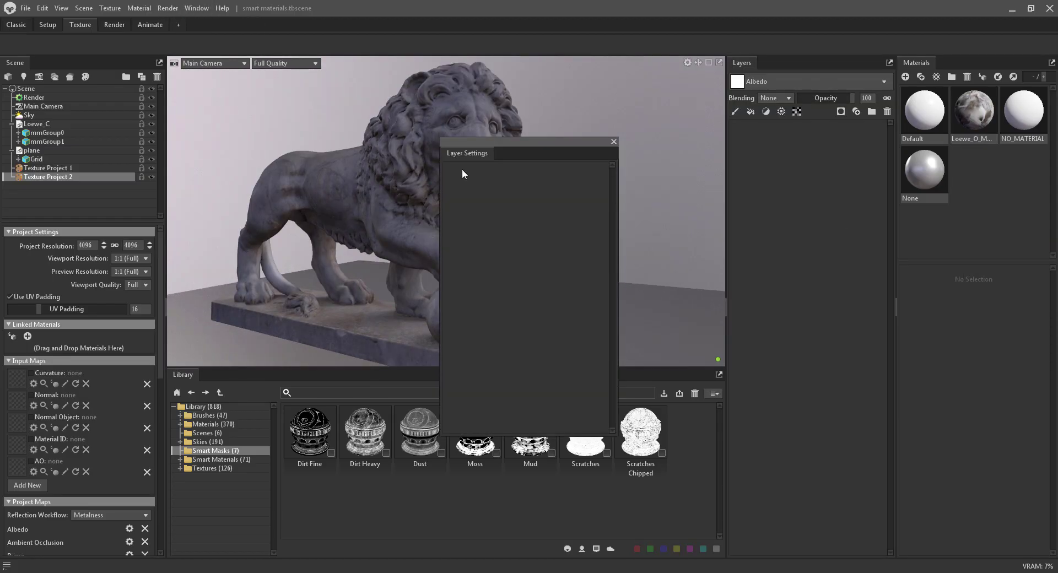
left_click_drag(474, 155, 763, 560)
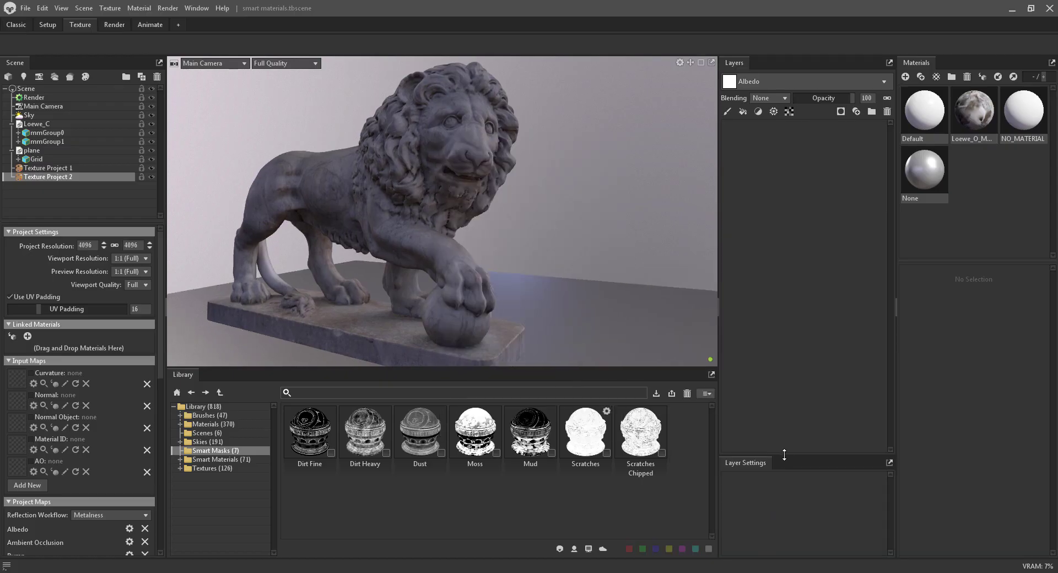
left_click_drag(786, 454, 785, 264)
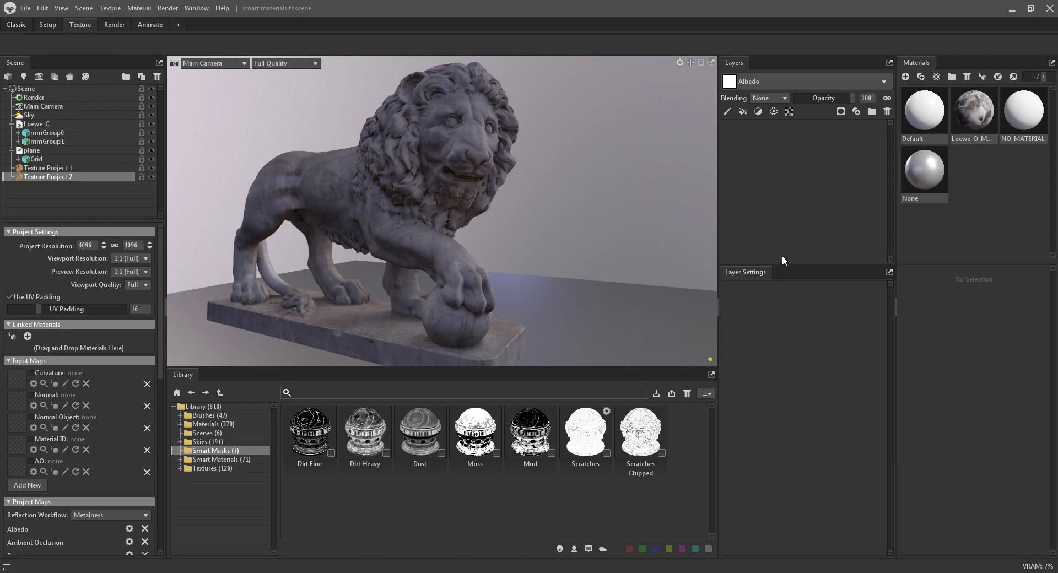
Create a new material linked to the new texture project and assign it to the lion statue.
double_click(988, 149)
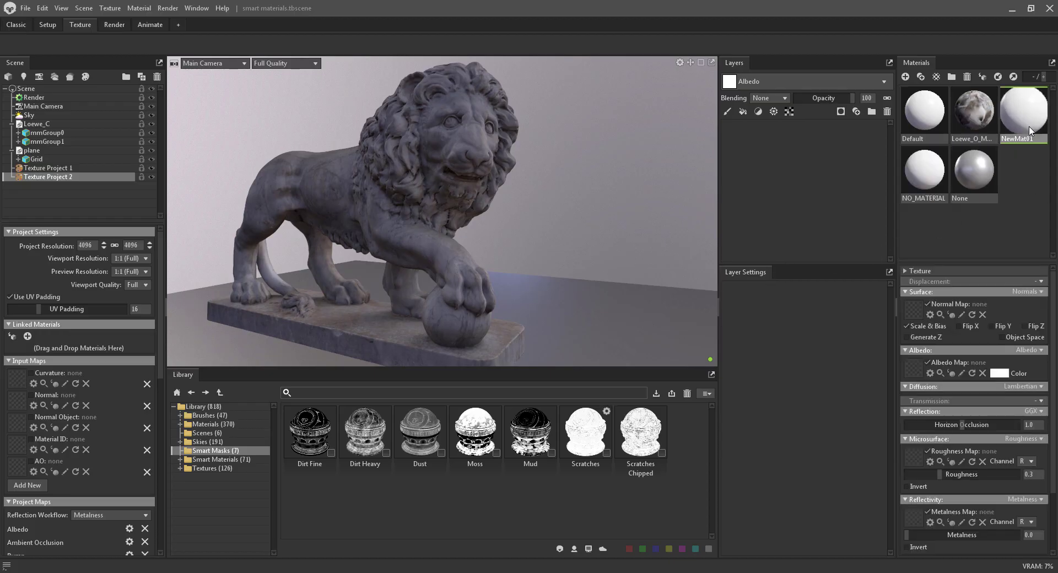
left_click_drag(1024, 110, 480, 410)
left_click_drag(176, 392, 56, 347)
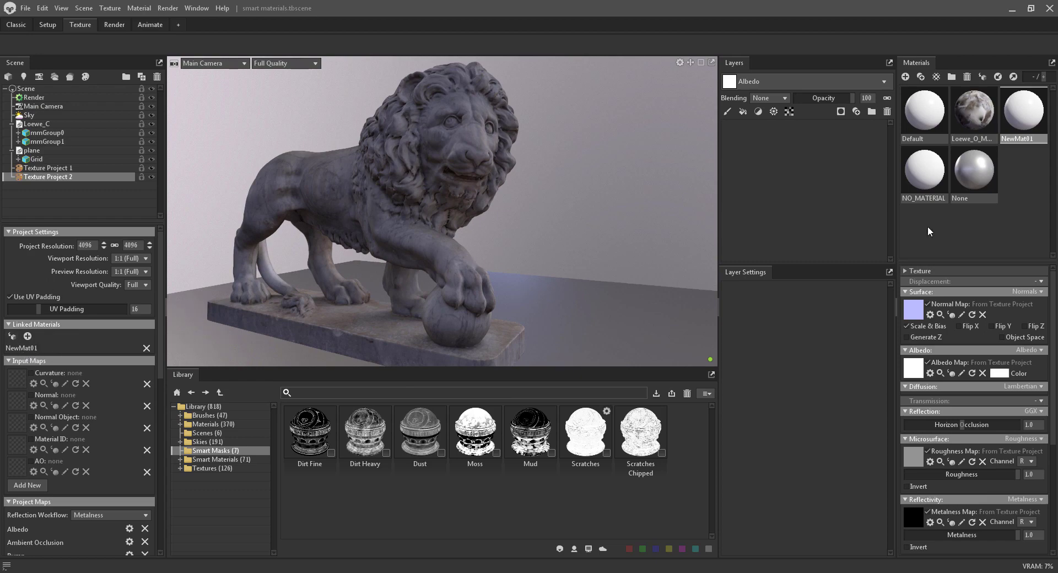
left_click_drag(1032, 121, 335, 234)
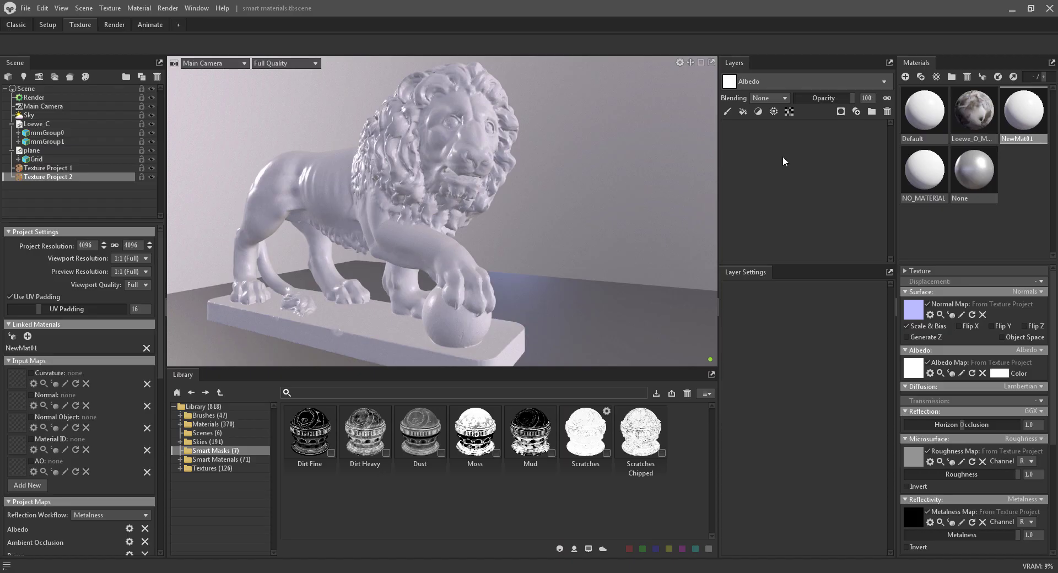
Add a fill layer to the texture project and set its albedo colour to bright red.
left_click(744, 111)
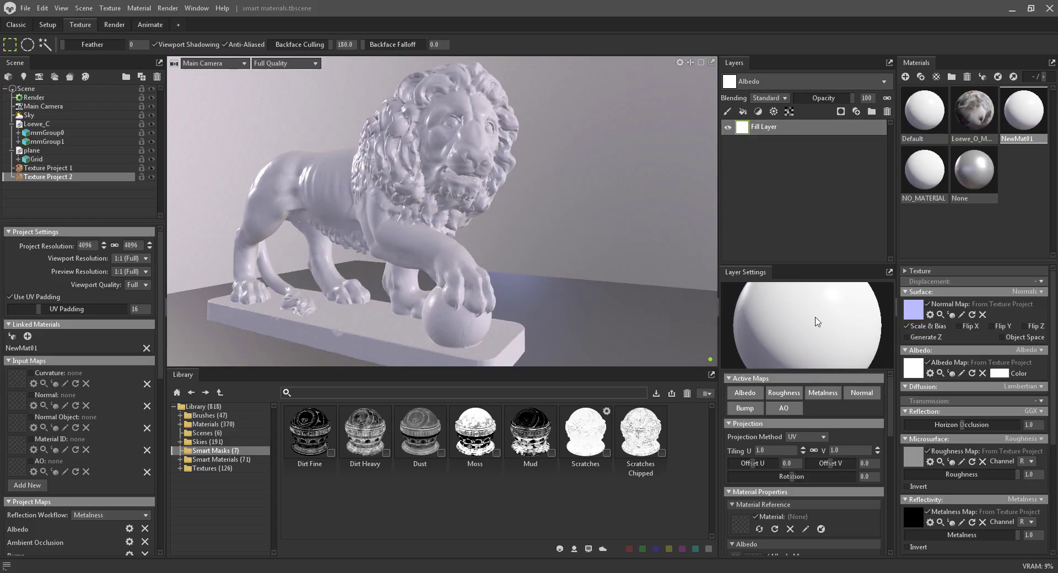
scroll(815, 423, "down", 3)
left_click(842, 408)
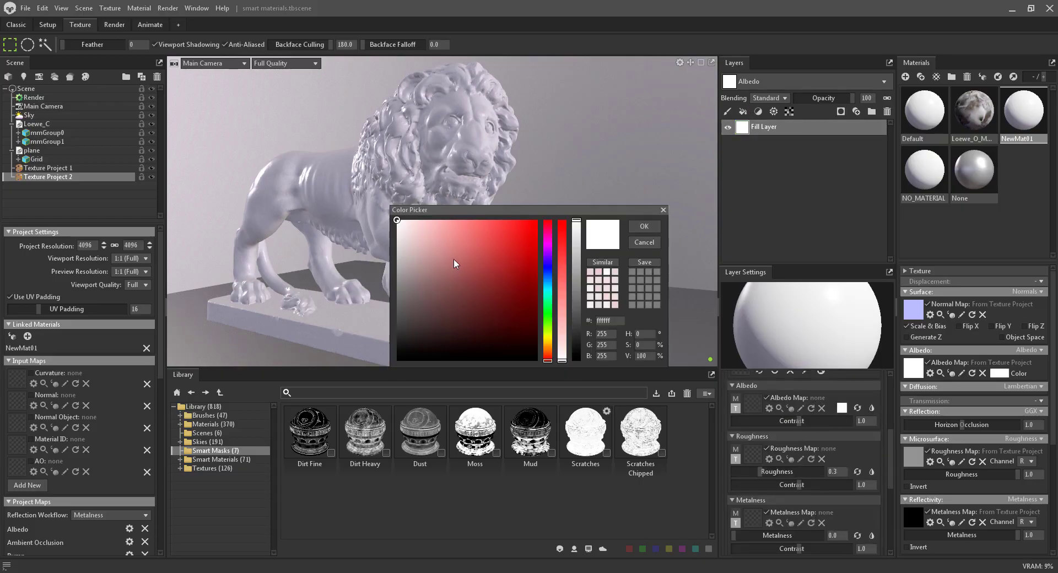
left_click(536, 226)
left_click(537, 230)
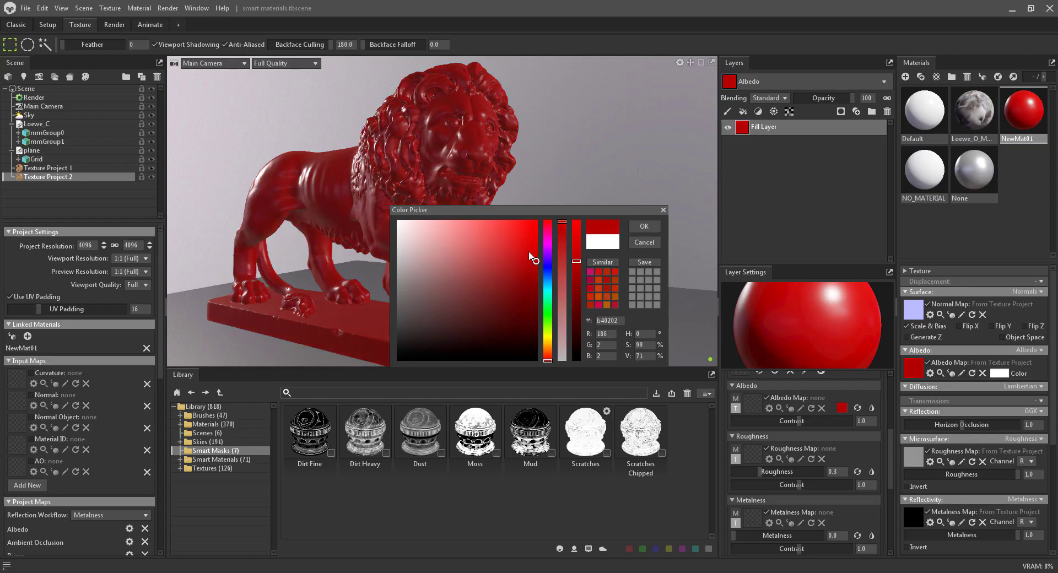
left_click(646, 228)
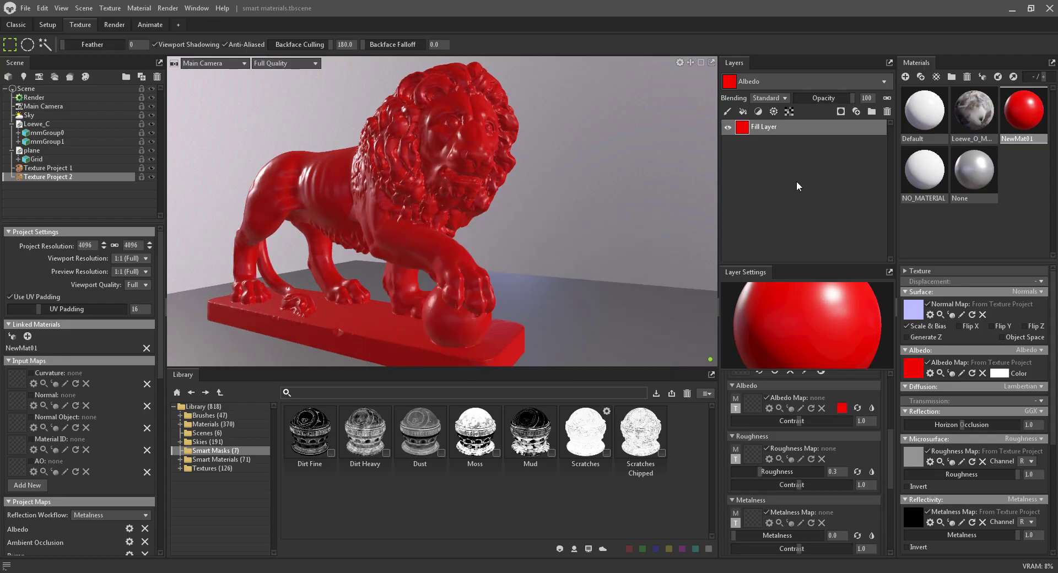
Add a second fill layer above the red one and set its albedo colour to orange-yellow.
left_click(743, 112)
scroll(827, 438, "down", 3)
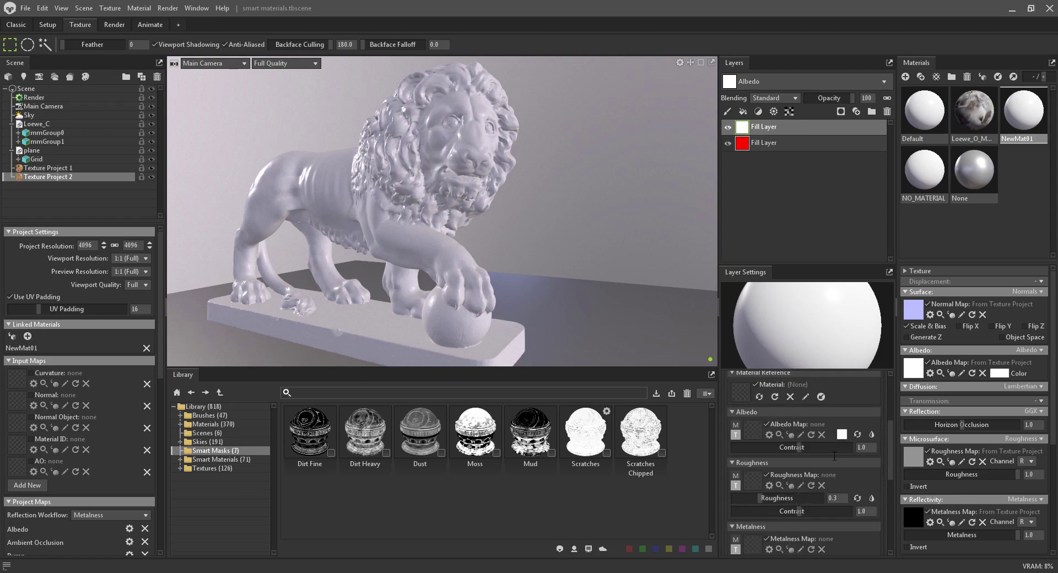
left_click(841, 434)
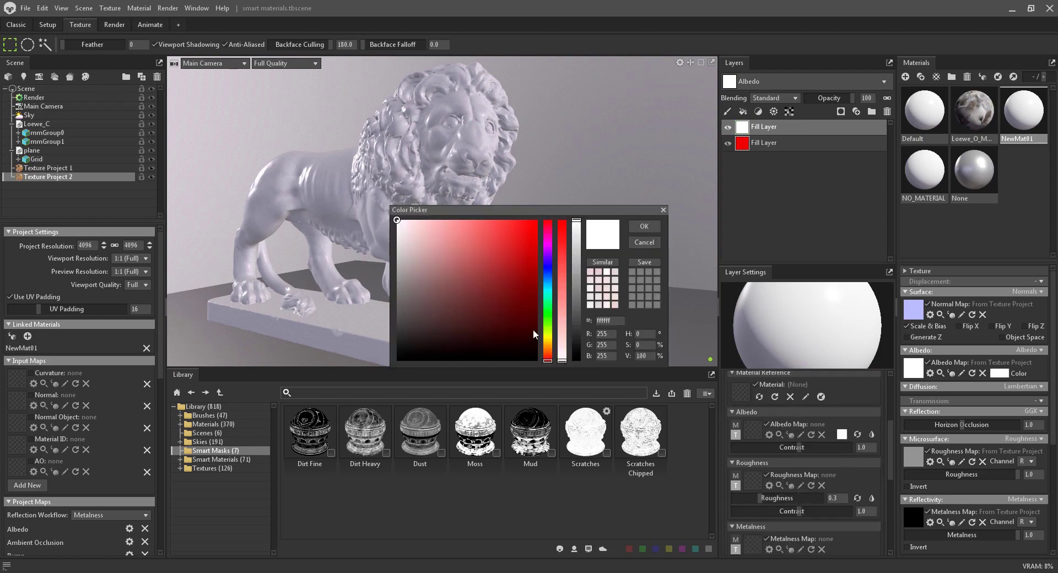
mouse_move(547, 348)
left_mouse_down()
mouse_move(548, 317)
mouse_move(553, 349)
left_mouse_up()
left_click_drag(519, 230, 523, 224)
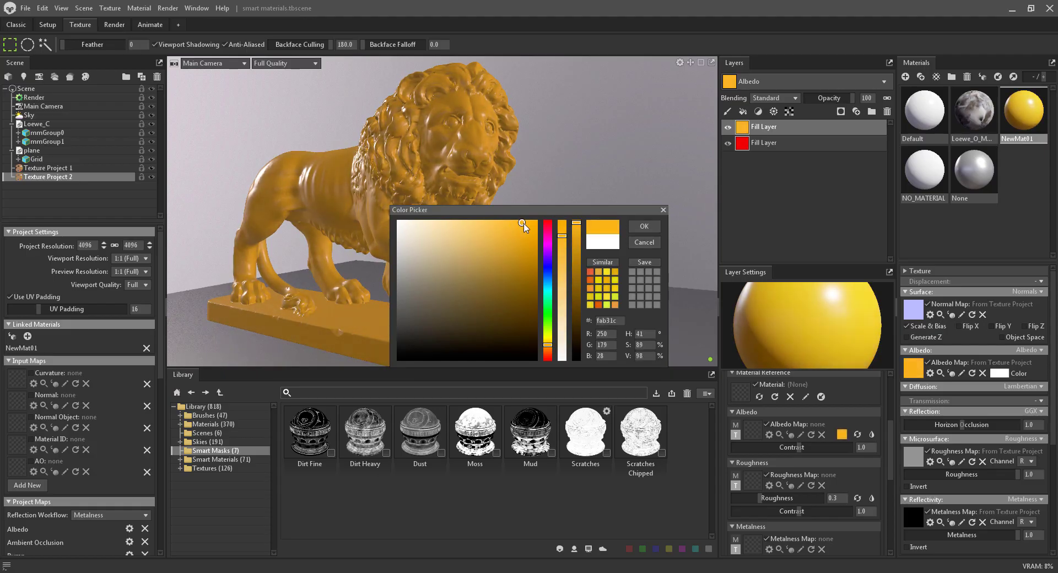
left_click(644, 228)
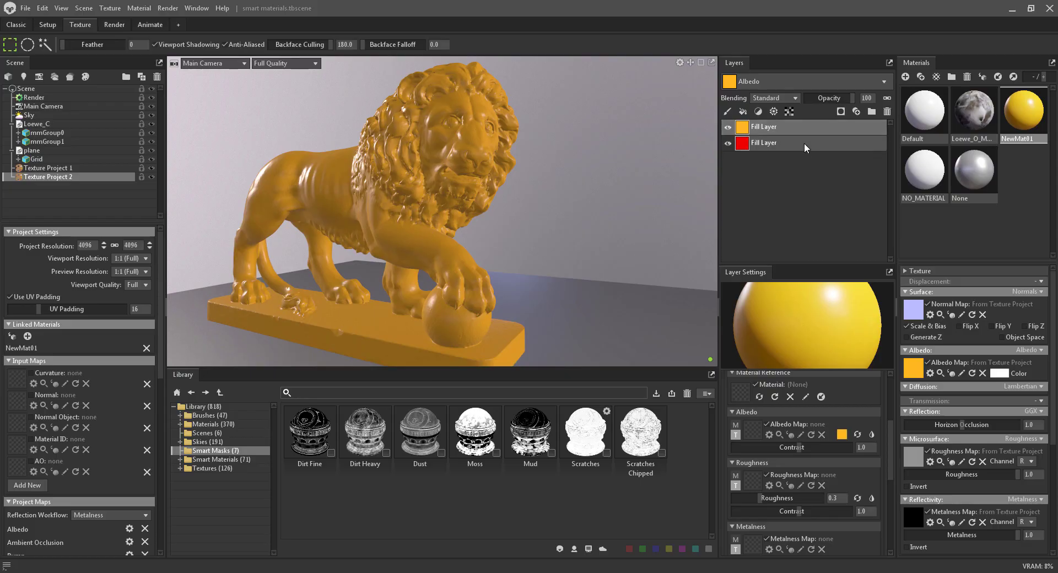
Apply the Dirt Fine smart mask to the orange-yellow fill layer and set its dirt intensity to about 1.474.
left_click_drag(312, 435, 798, 127)
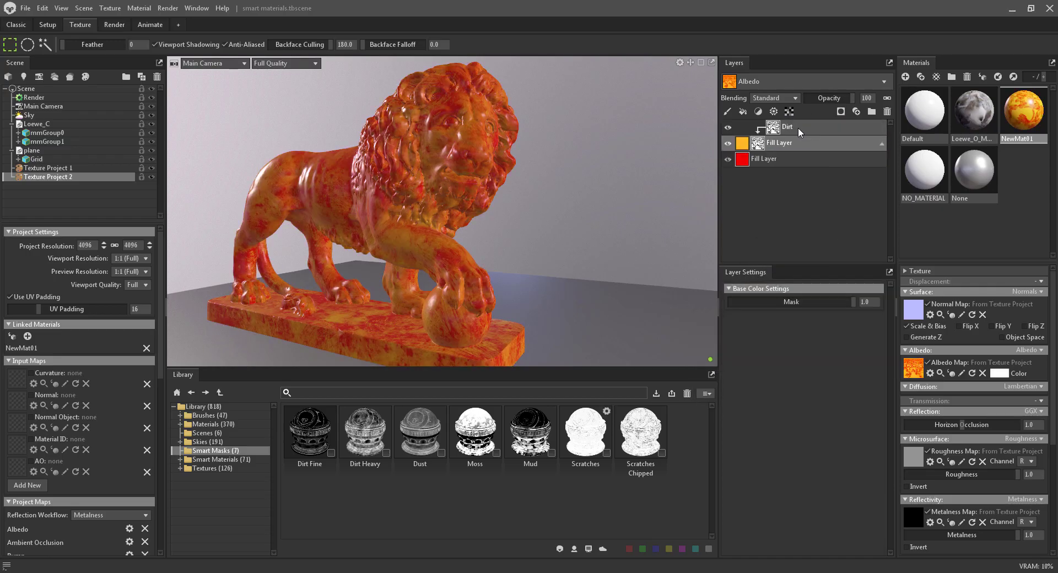
scroll(434, 191, "up", 3)
scroll(435, 190, "down", 5)
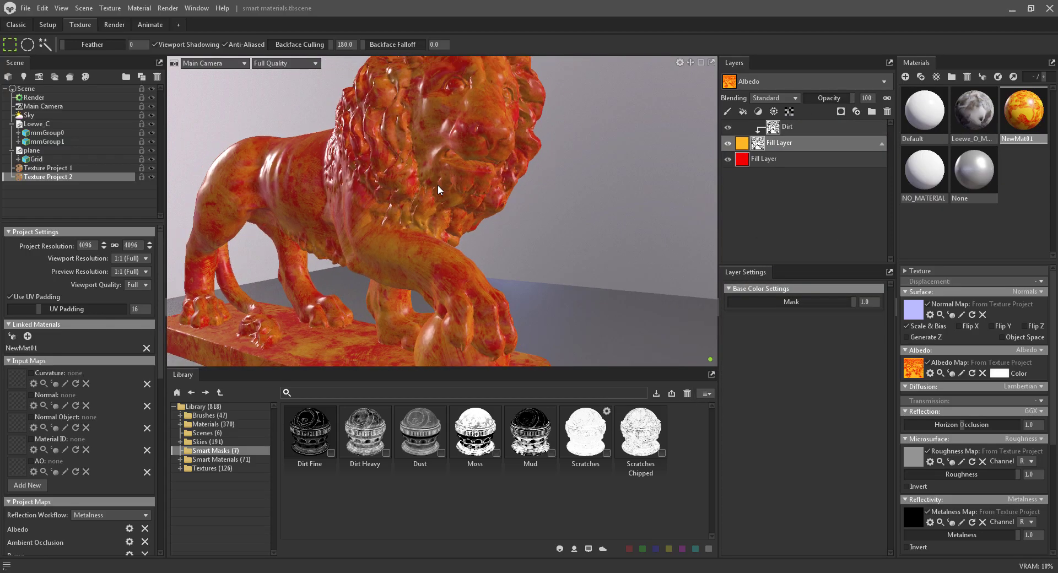
scroll(439, 194, "down", 2)
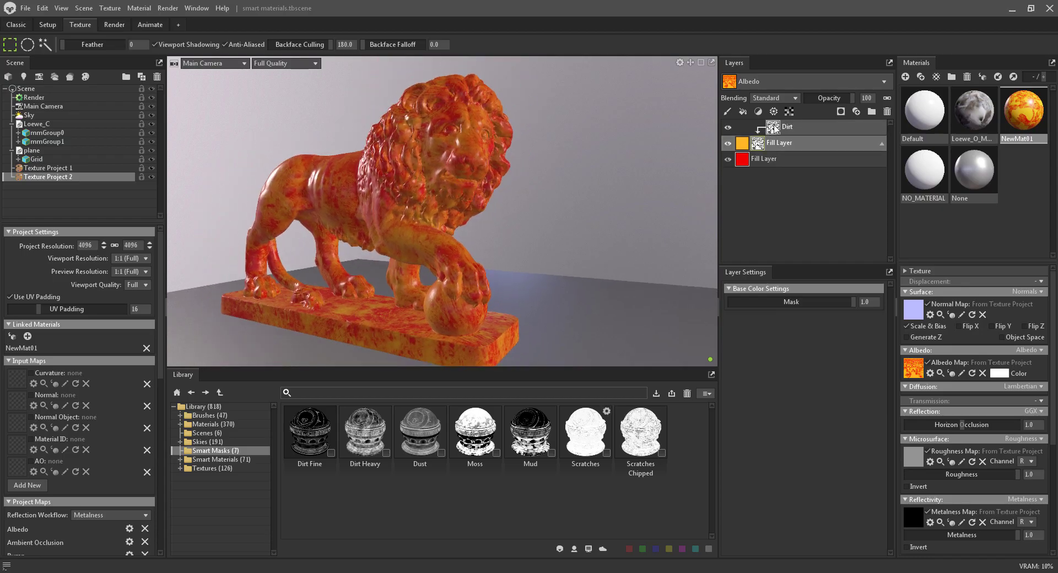
left_click(780, 129)
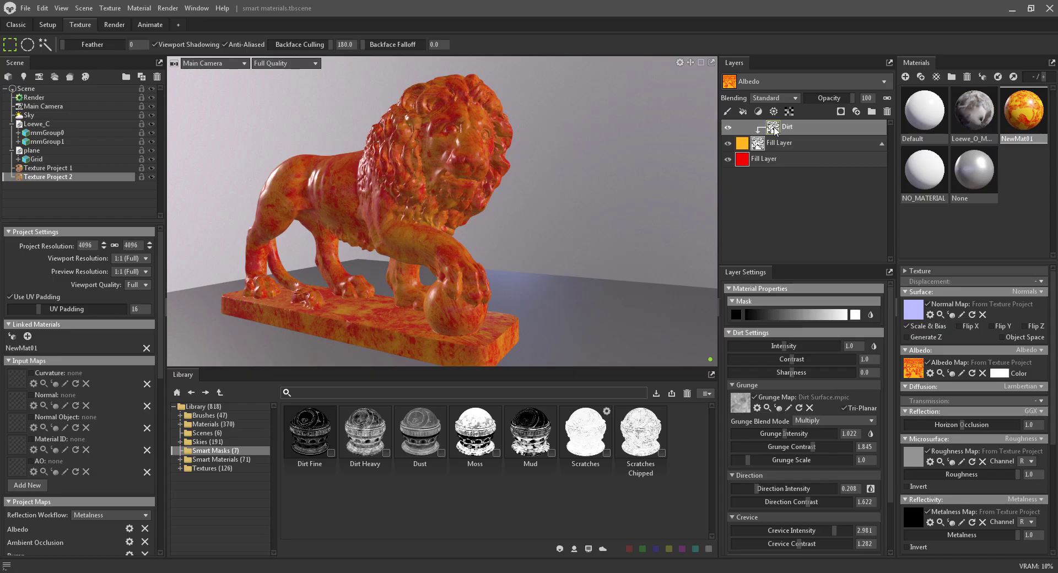
mouse_move(788, 346)
left_mouse_down()
mouse_move(837, 349)
mouse_move(778, 347)
mouse_move(796, 347)
left_mouse_up()
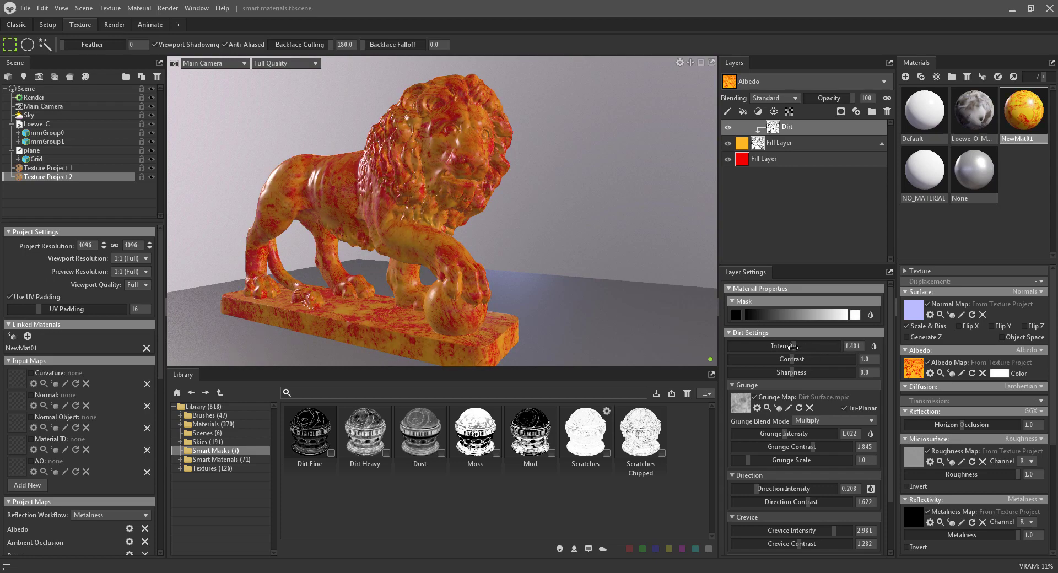
Compare the Dirt mask with its output gradient inverted and not inverted, leaving the inversion off.
left_click(871, 315)
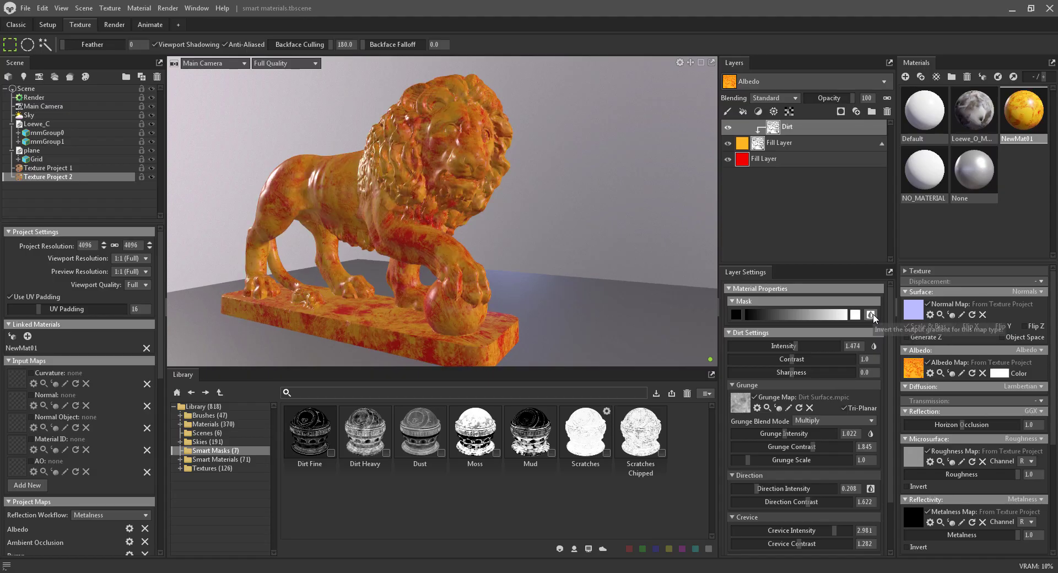
left_click(871, 314)
left_click(873, 314)
left_click(872, 314)
left_click(873, 314)
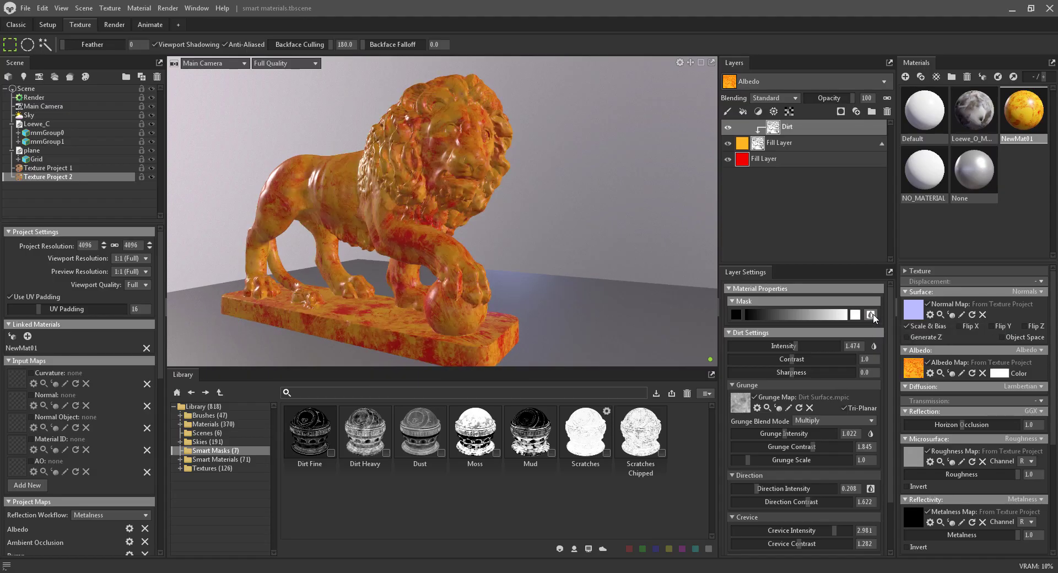
left_click(873, 314)
left_click(873, 314)
left_click(873, 314)
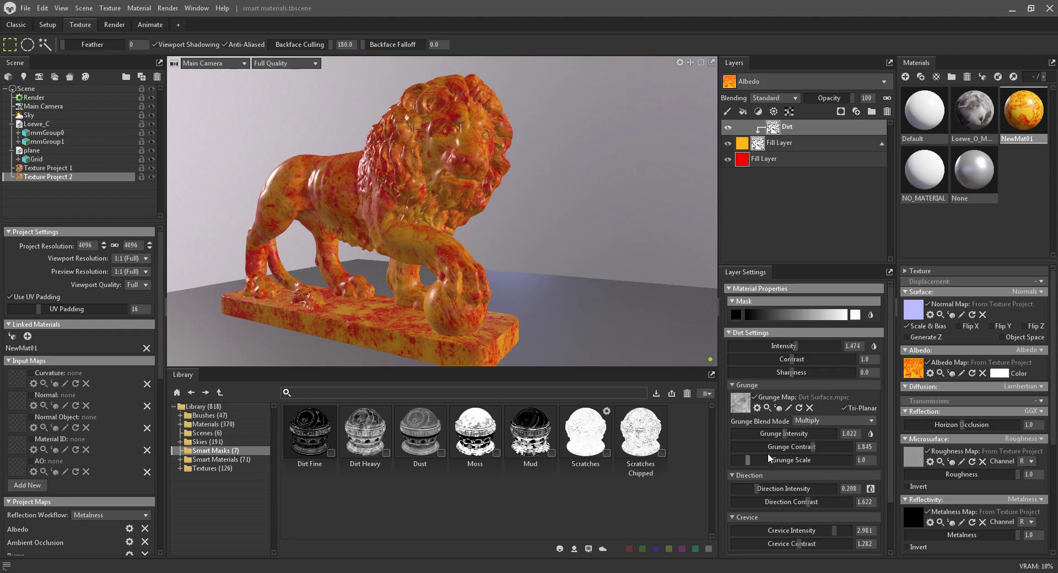
Set the Dirt mask's grunge intensity to about 1.645 and its occlusion intensity to about 0.872.
scroll(815, 388, "down", 3)
mouse_move(788, 373)
left_mouse_down()
mouse_move(771, 374)
mouse_move(799, 376)
left_mouse_up()
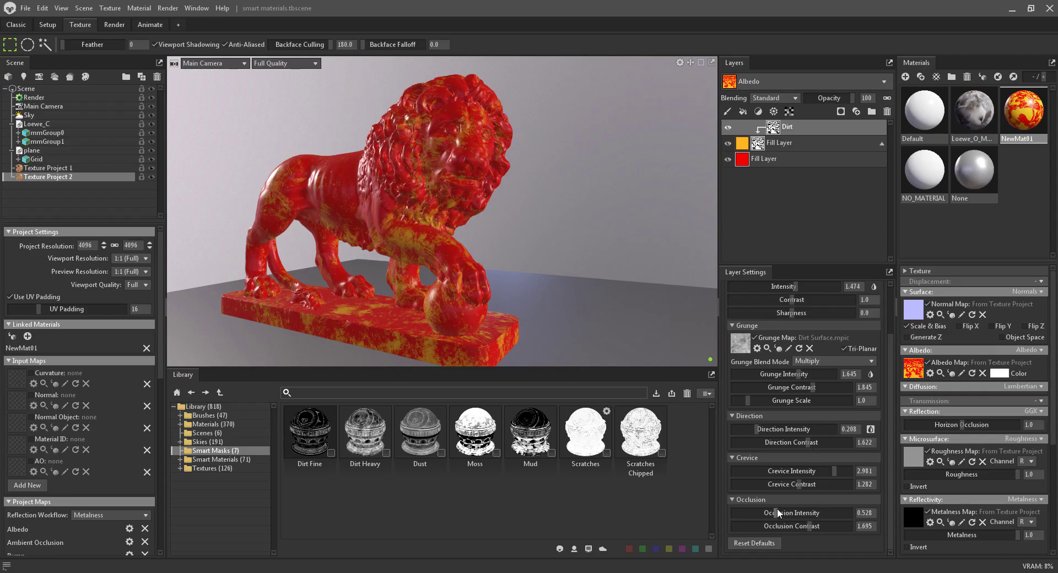
mouse_move(776, 511)
left_mouse_down()
mouse_move(799, 512)
mouse_move(789, 512)
left_mouse_up()
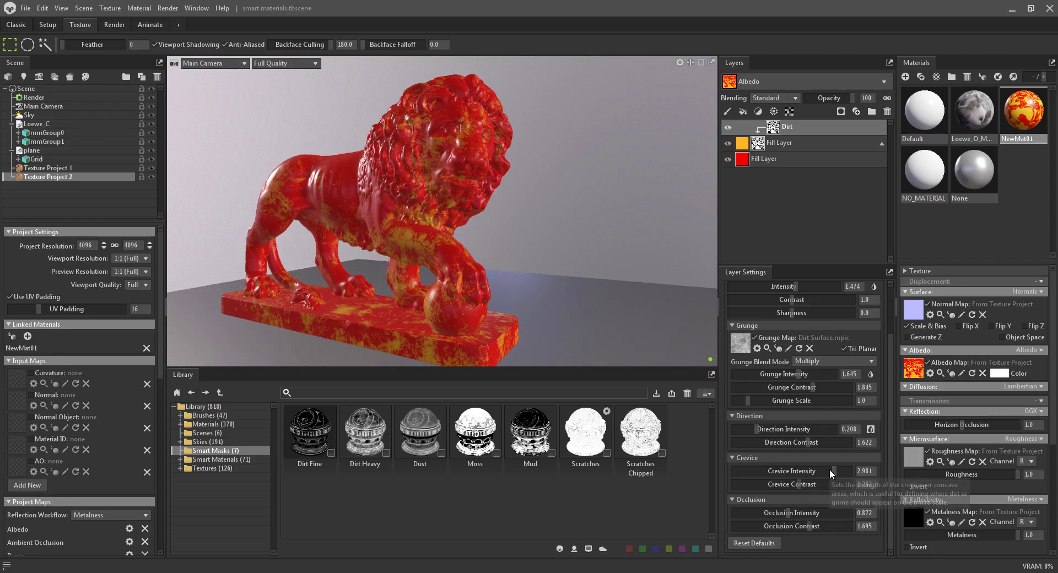
Try a crevice intensity of about 1.82 and a higher direction intensity on the Dirt mask, and undo both changes.
mouse_move(829, 468)
left_mouse_down()
mouse_move(766, 471)
mouse_move(815, 471)
left_mouse_up()
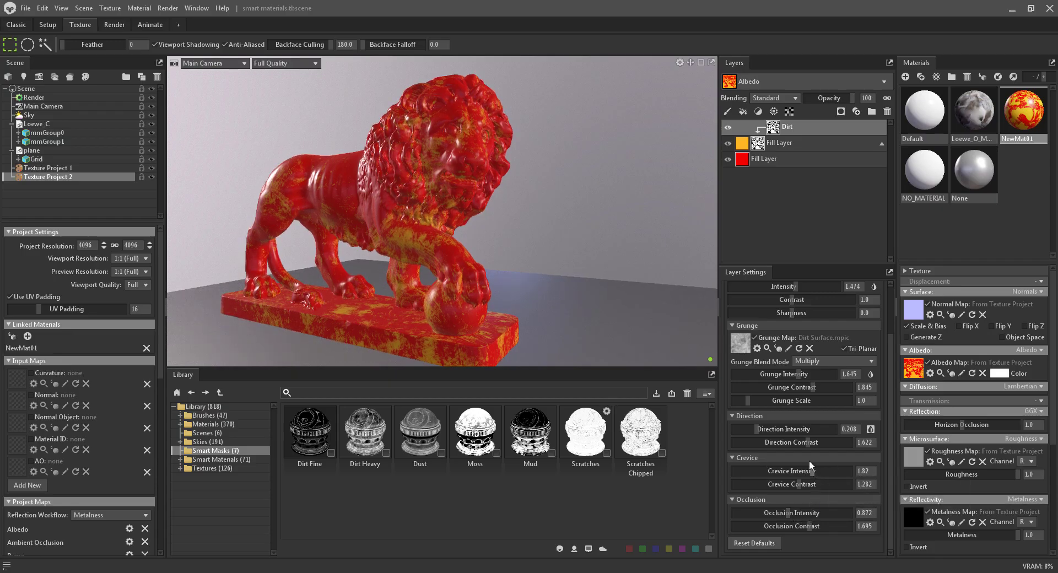
mouse_move(760, 429)
left_mouse_down()
mouse_move(787, 429)
mouse_move(770, 430)
left_mouse_up()
key("ctrl+z")
key("ctrl+z")
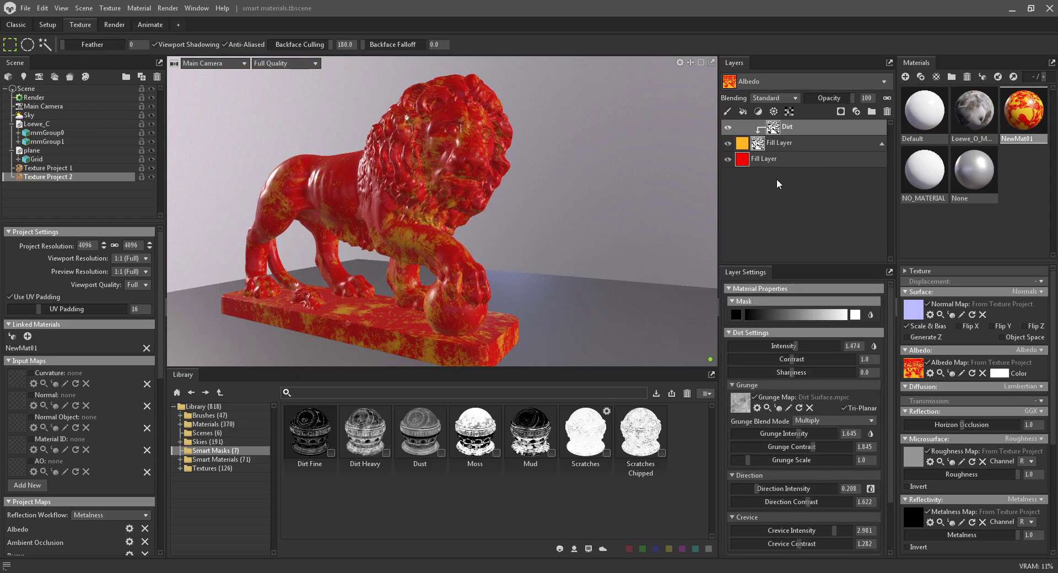
Hide the masked orange-yellow fill layer and the red fill layer.
left_click(728, 143)
left_click(728, 159)
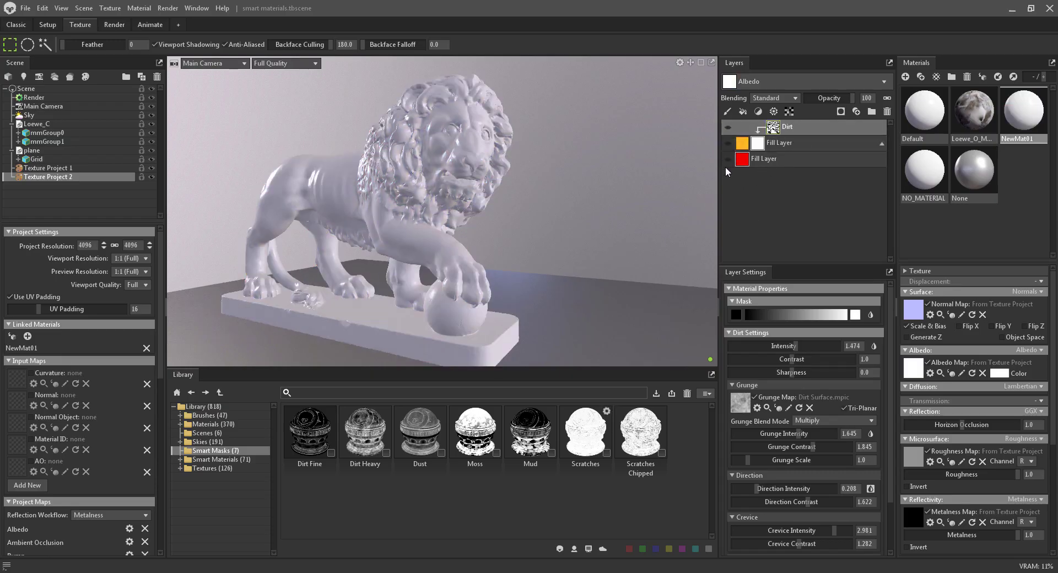
left_click(230, 461)
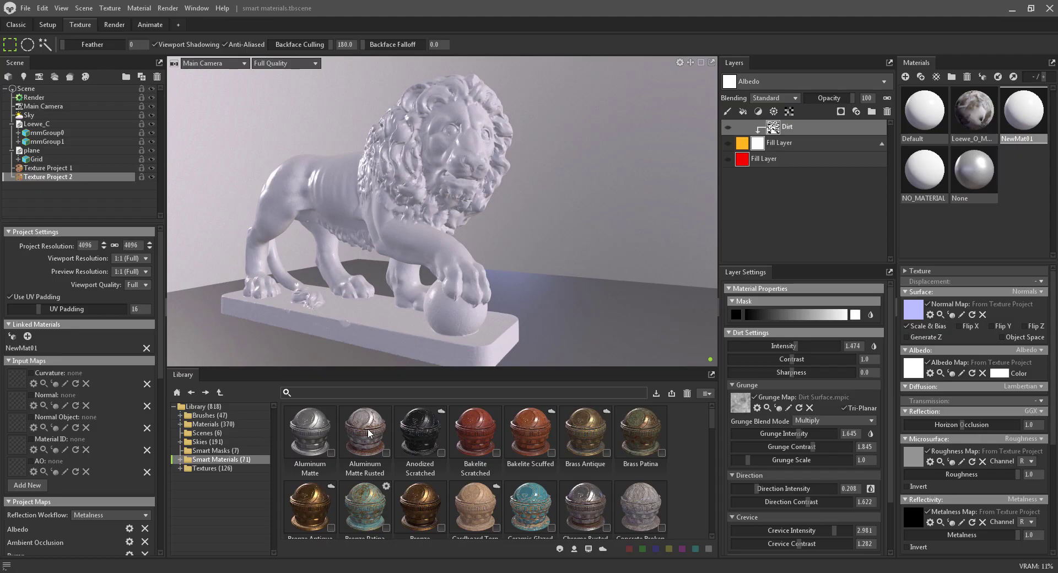
left_click(728, 159)
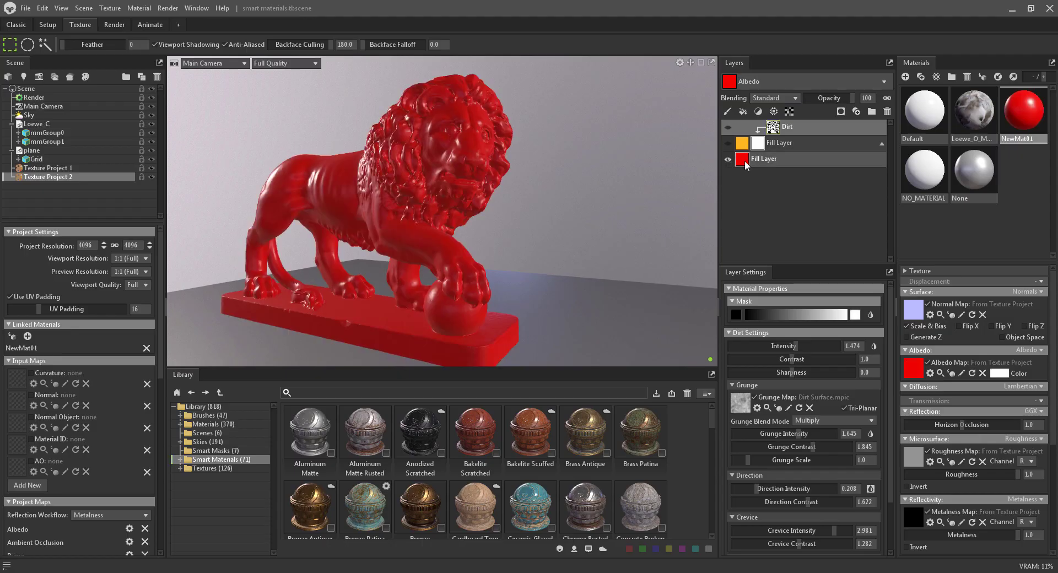
left_click(728, 159)
Add the Algae material from the library as a layer beneath the fill layers and review its layer settings.
left_click(213, 424)
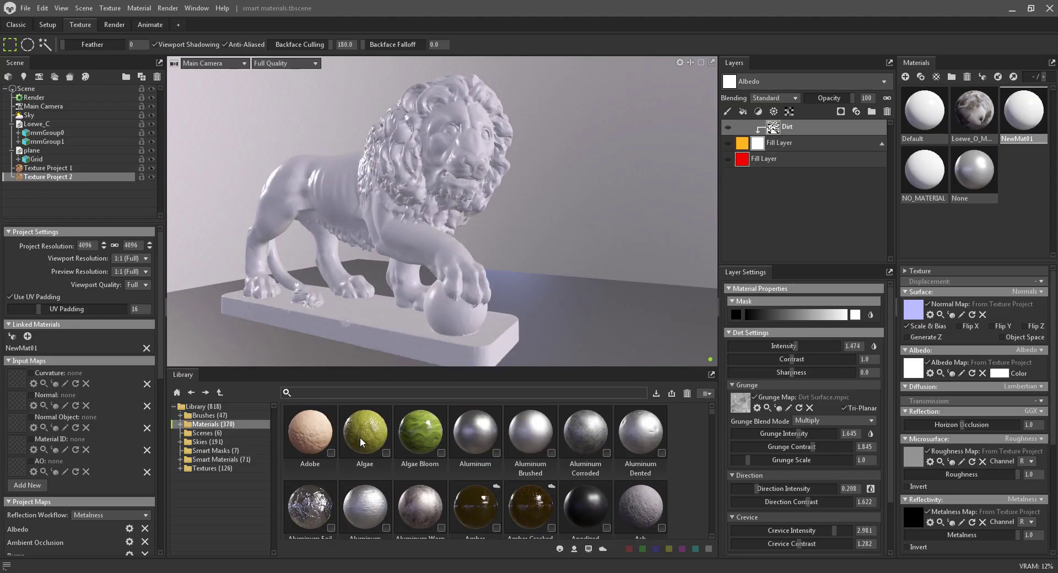
left_click_drag(365, 436, 819, 194)
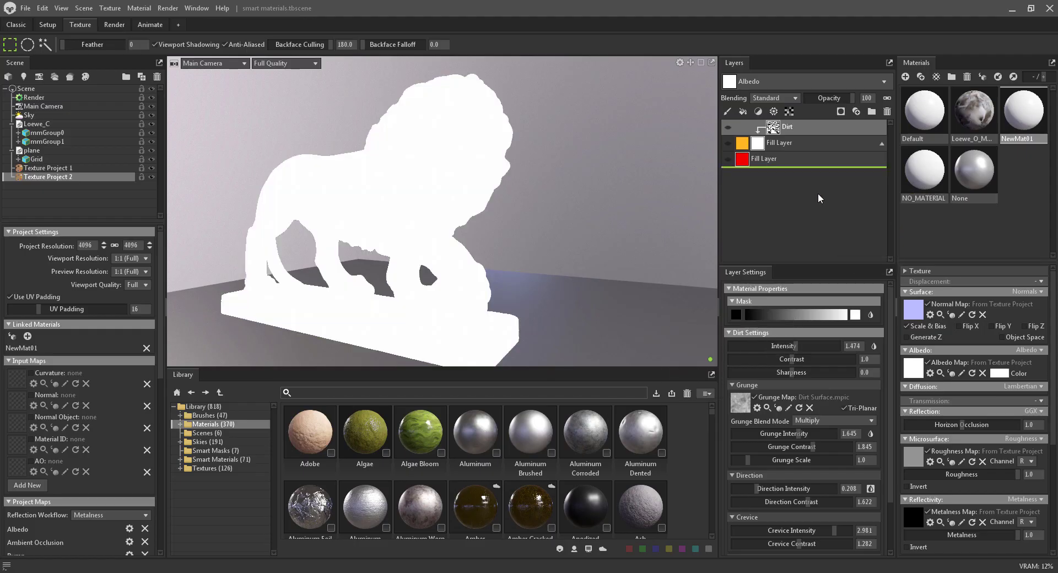
scroll(815, 468, "down", 10)
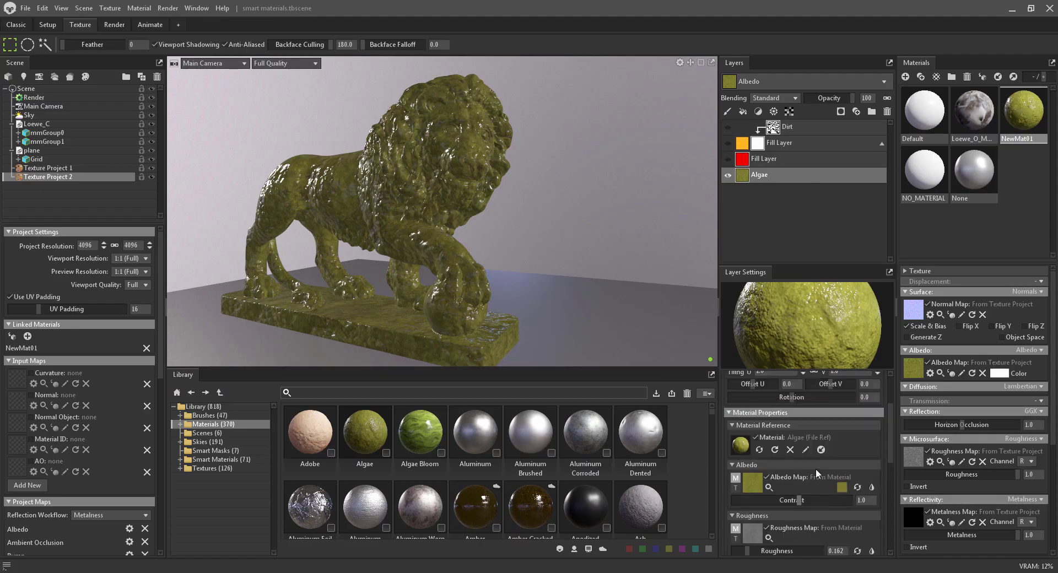
scroll(815, 468, "up", 3)
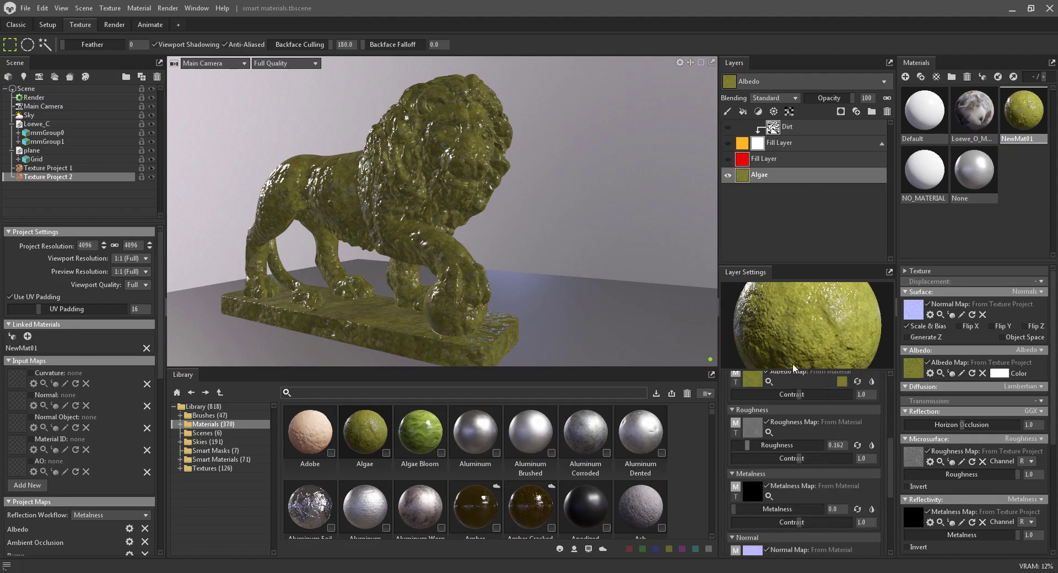
Hide the Algae layer and add the Brass Patina smart material at the bottom of the layer stack.
left_click(727, 175)
left_click(215, 459)
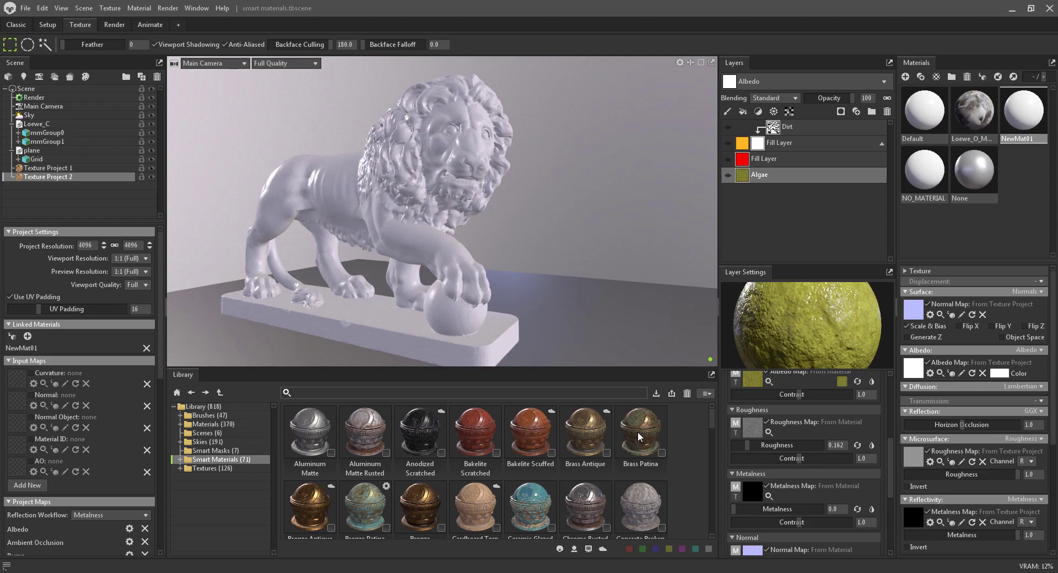
left_click_drag(636, 431, 802, 221)
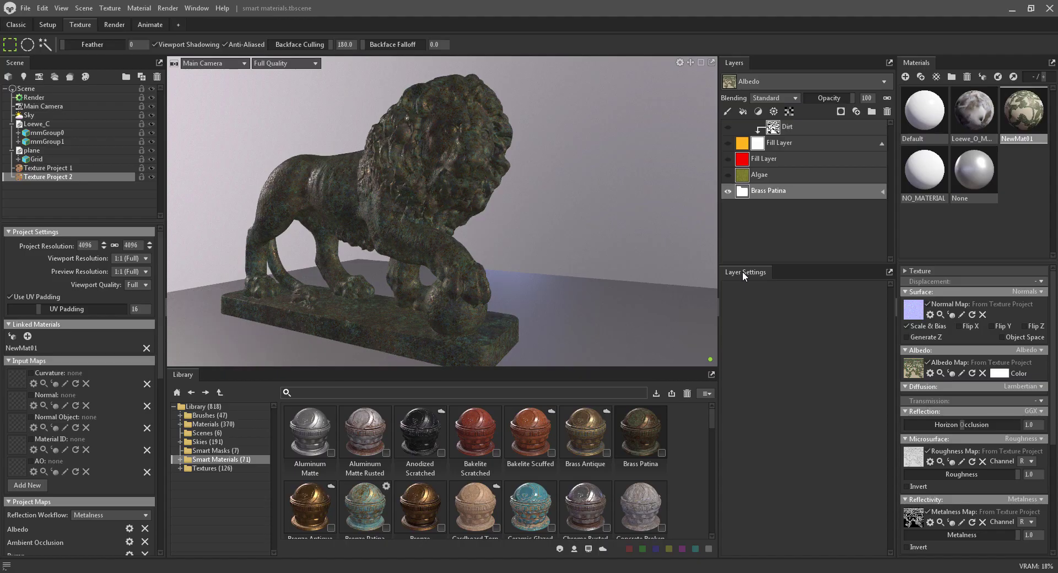
Dock the Layer Settings window as a tab beside Materials and expand the Brass Patina layer group.
left_click_drag(742, 271, 862, 188)
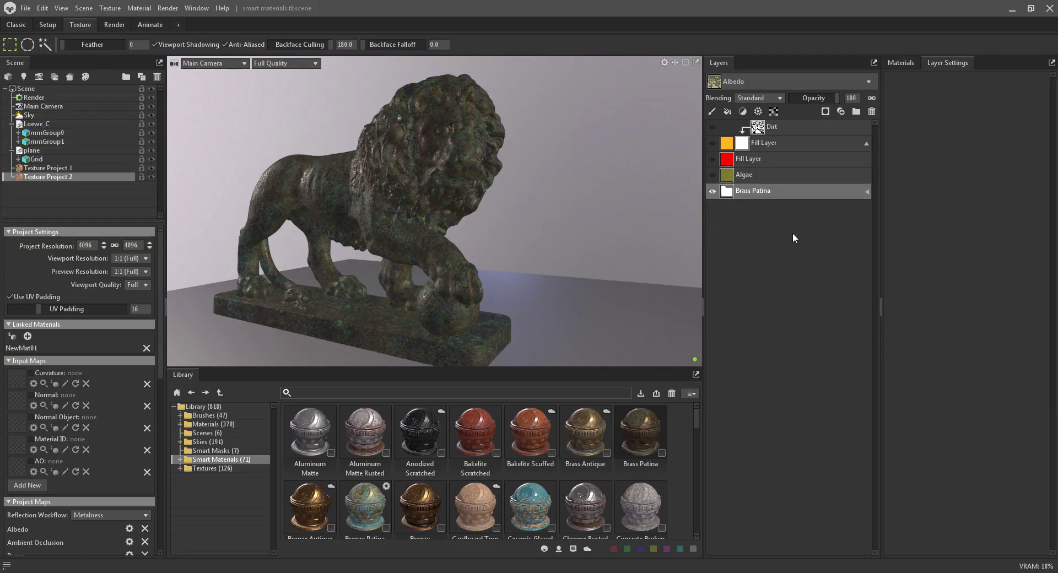
left_click(869, 192)
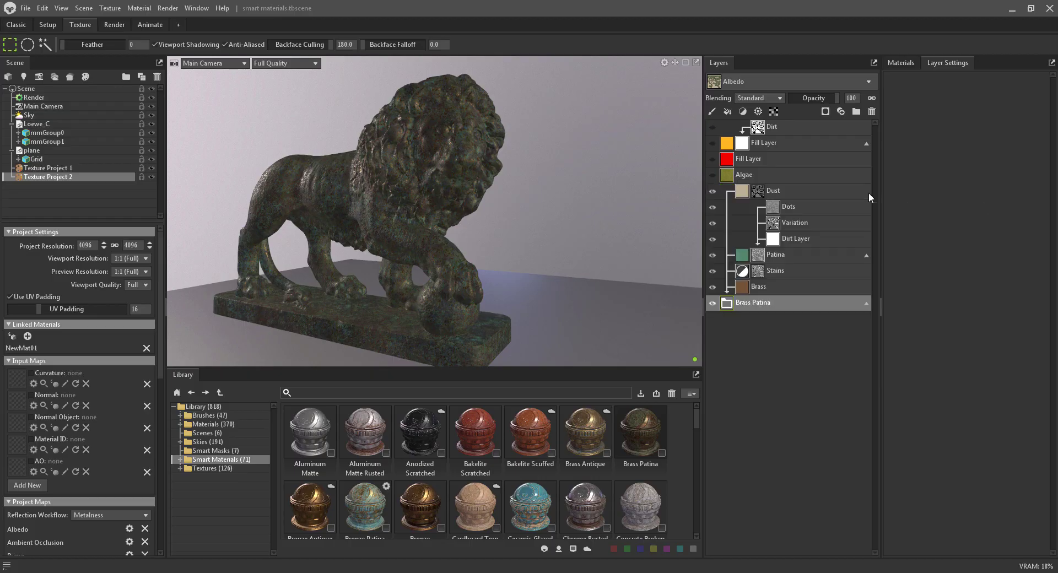
Examine the settings of the Dirt Layer mask, Stains adjustment and Dust material layers within the Brass Patina group.
left_click(776, 269)
left_click(789, 211)
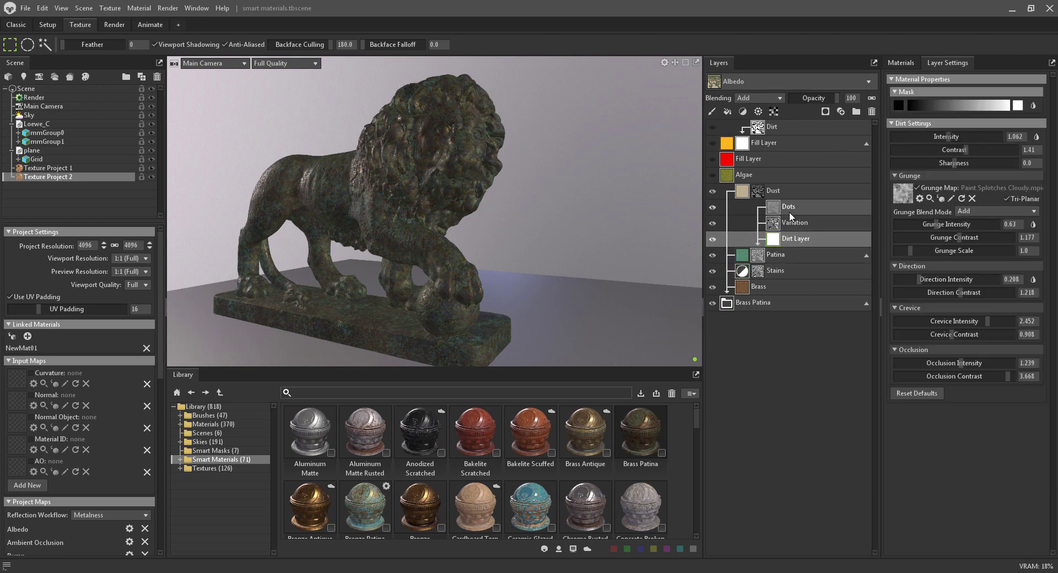
left_click(799, 241)
left_click(776, 271)
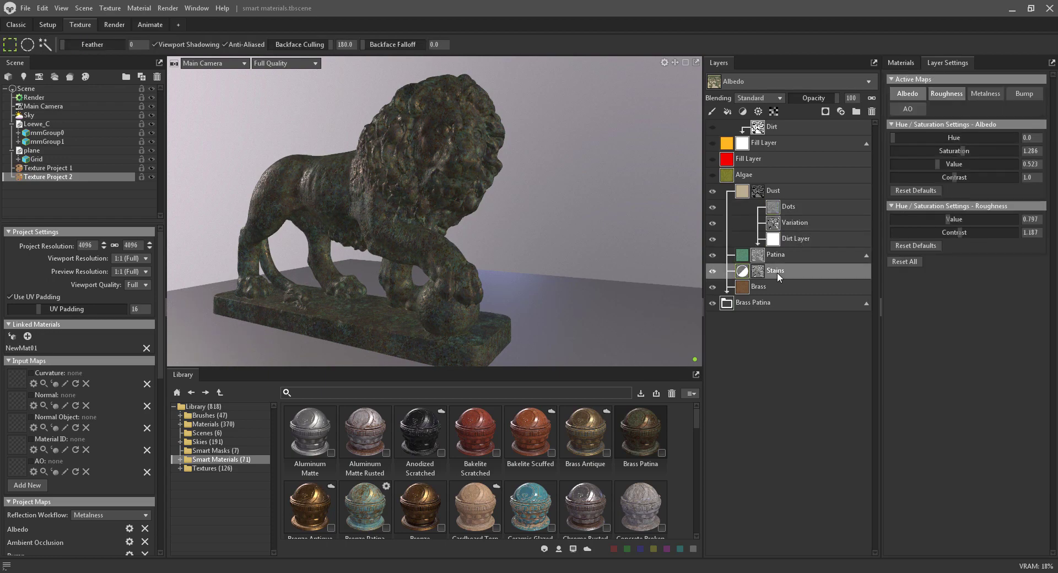
left_click(782, 199)
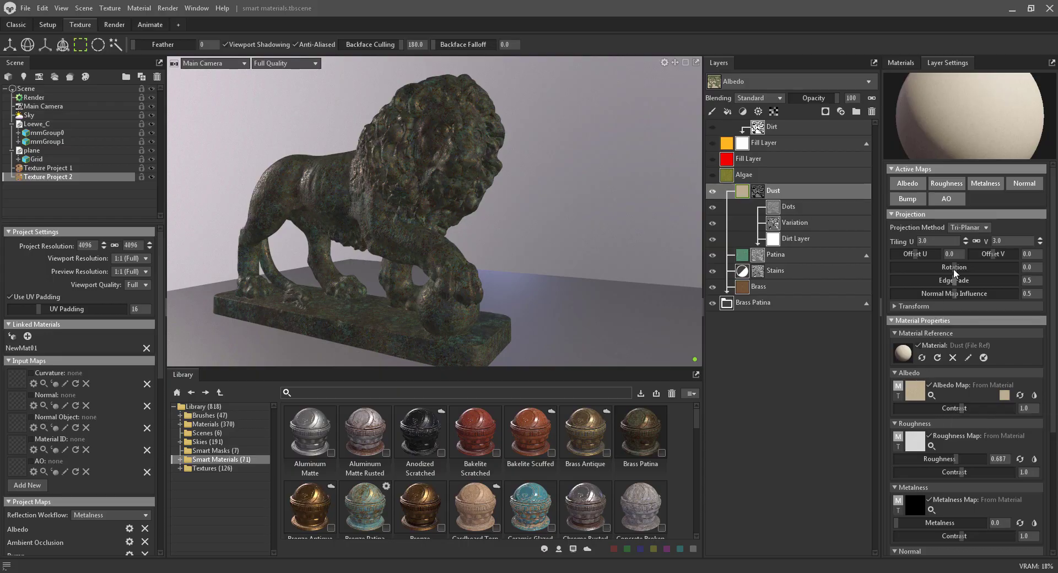
scroll(949, 342, "down", 5)
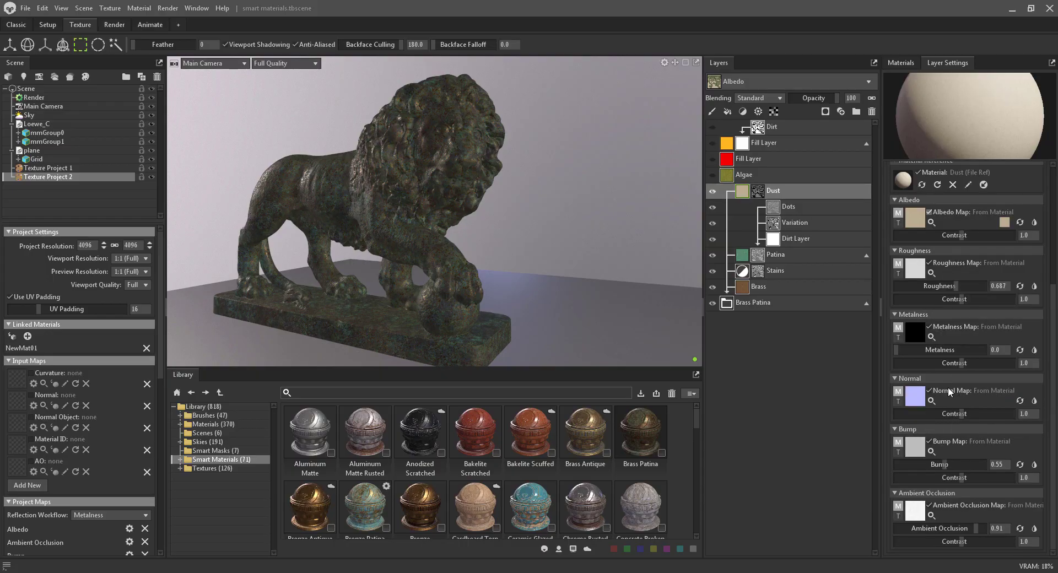
Set the Roughness value of the Stains adjustment layer in the Brass Patina group to about 0.347.
left_click(782, 272)
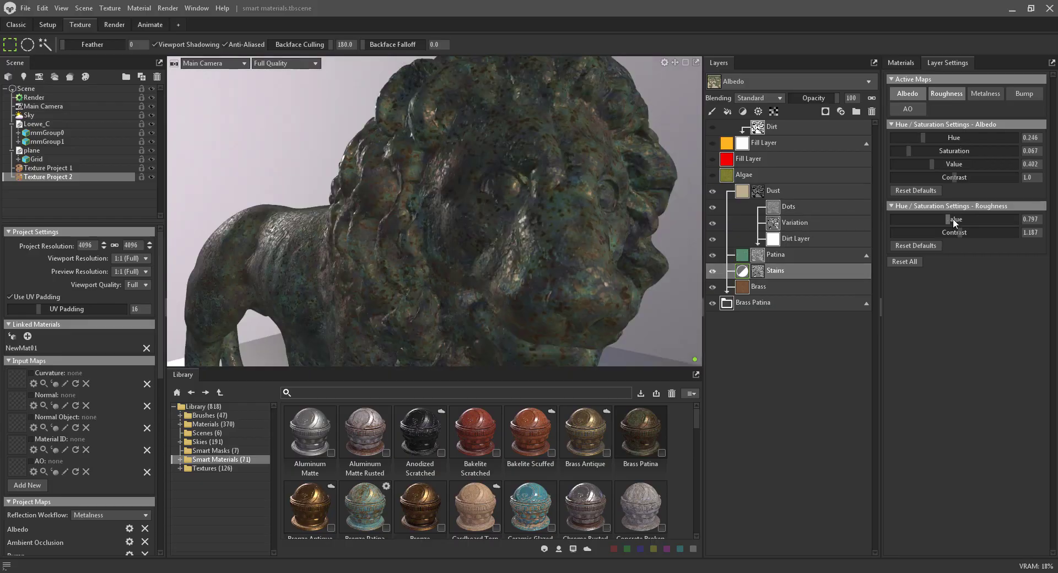
left_click_drag(953, 218, 929, 220)
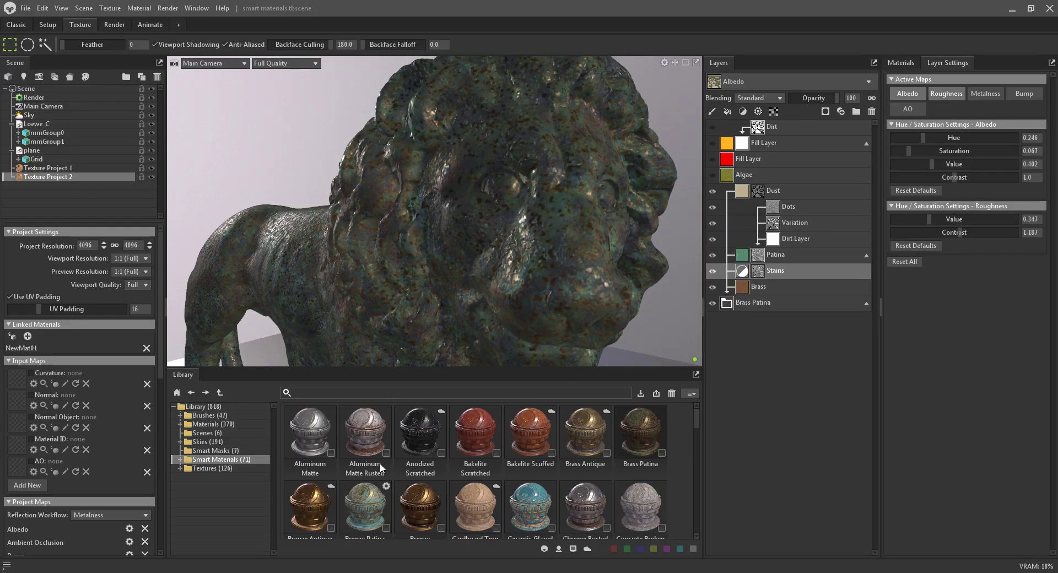
left_click(366, 438)
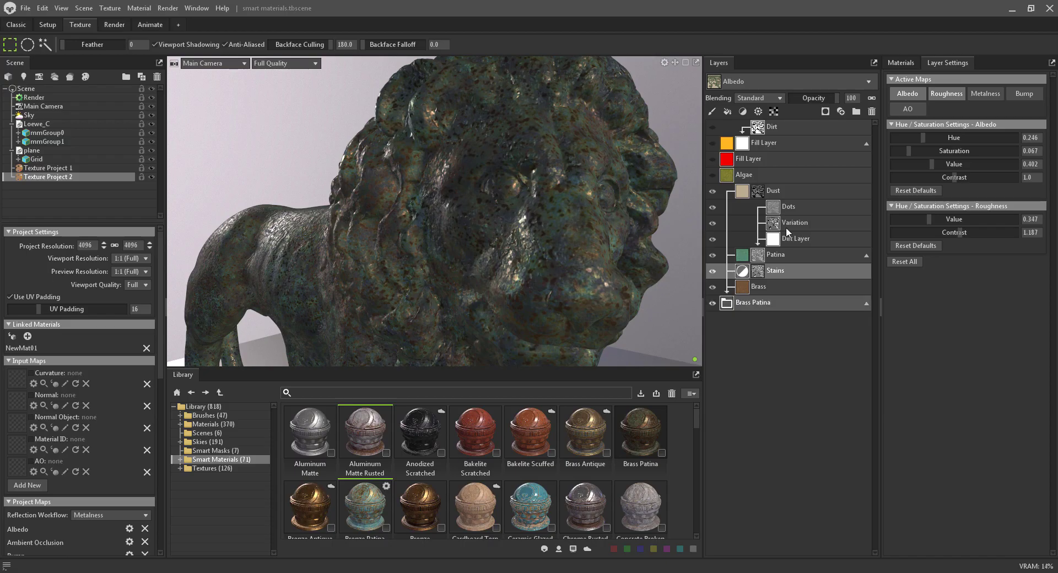
left_click(952, 94)
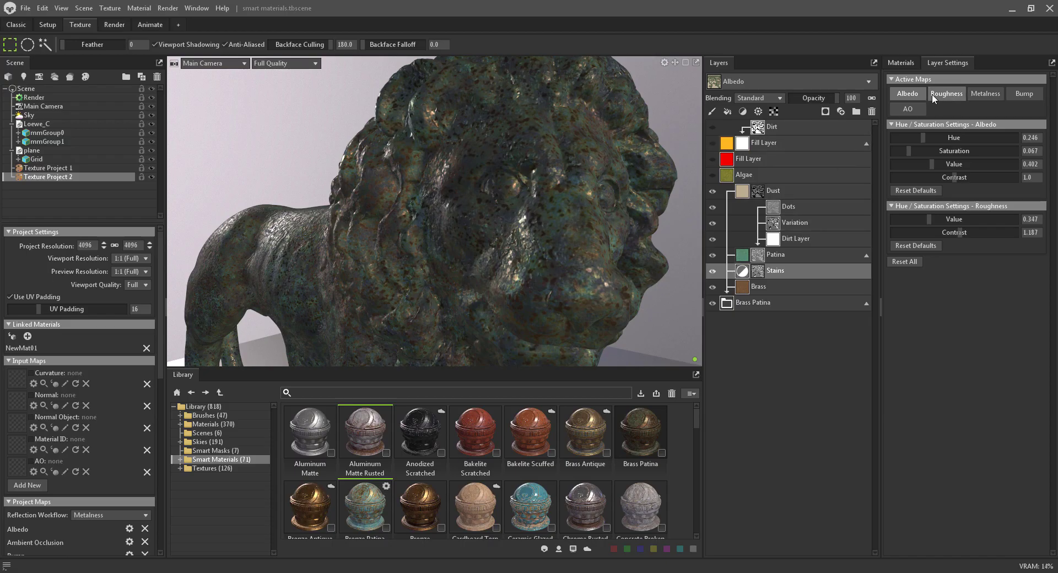
Collapse the Brass Patina group, toggle its visibility, and add the Bakelite Scratched smart material directly above it.
left_click(866, 301)
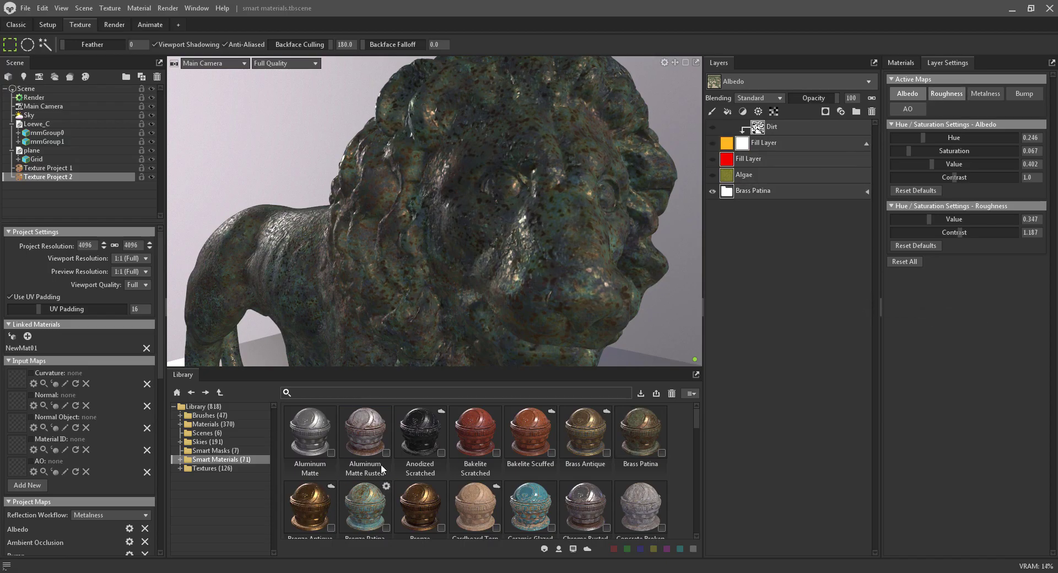
left_click(712, 191)
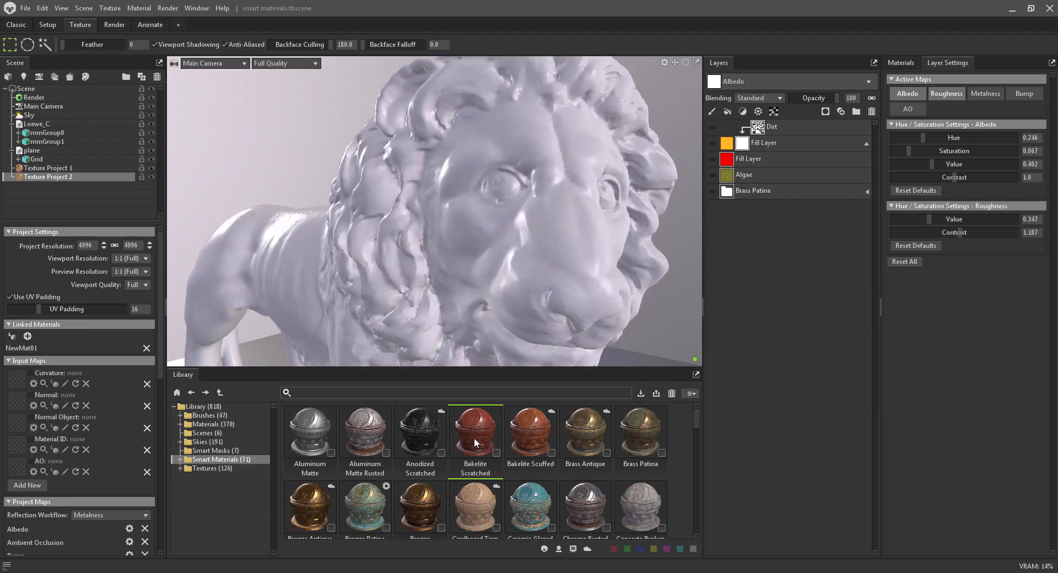
left_click_drag(474, 437, 807, 188)
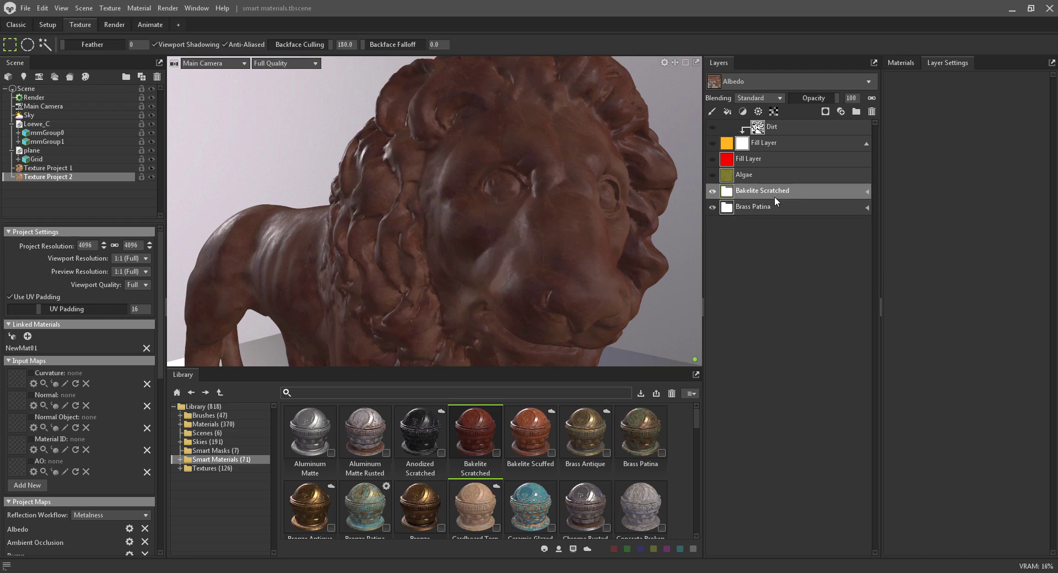
Apply the Mud smart mask from the library to the Bakelite Scratched group and view the statue from its side.
left_click(216, 451)
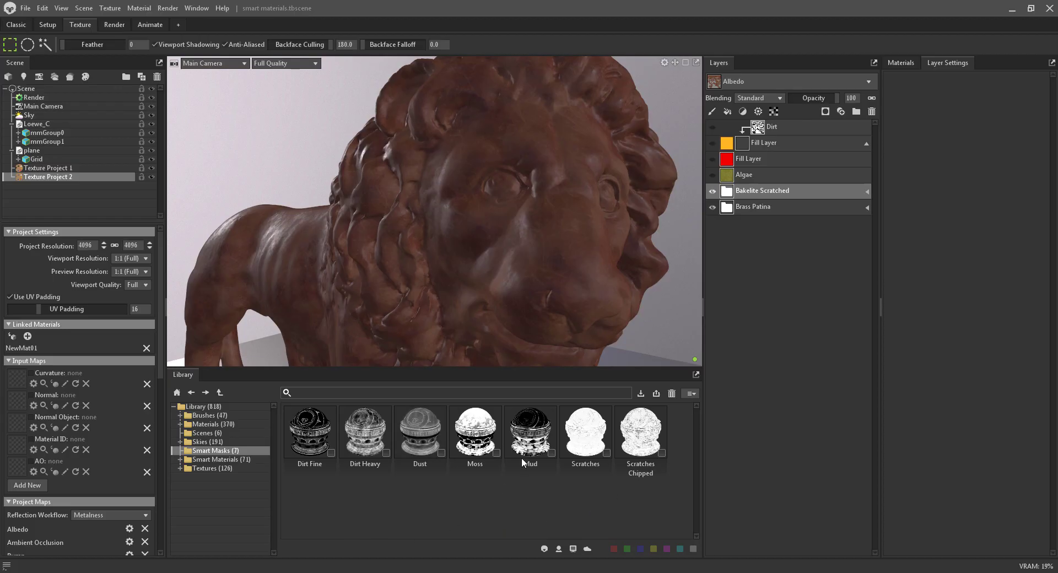
left_click_drag(529, 443, 785, 188)
left_click_drag(529, 240, 531, 269)
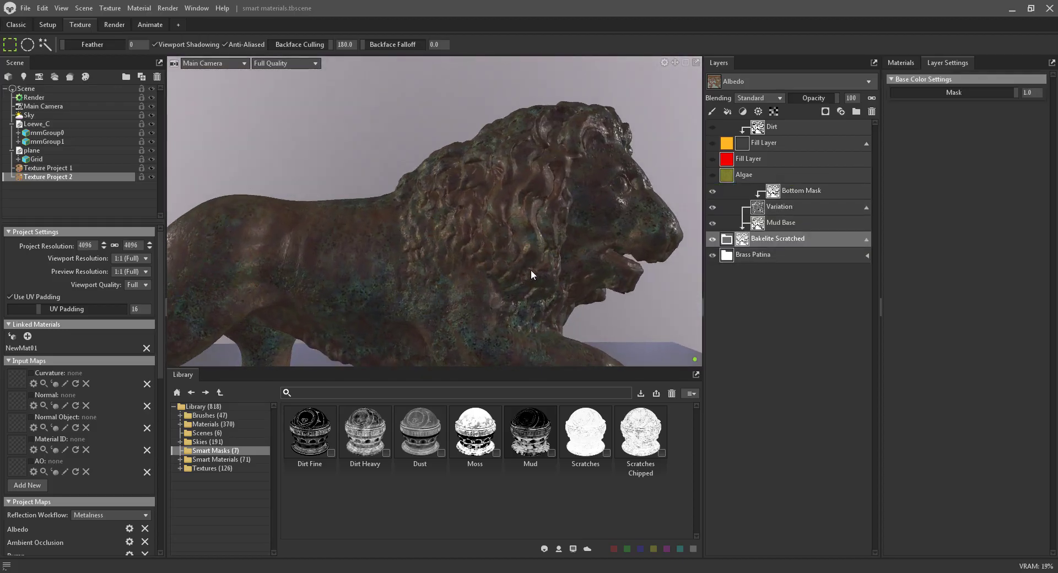
Toggle the Bakelite Scratched group's Mud Base, Variation and Bottom Mask layers off and on to compare each one's effect.
left_click(716, 239)
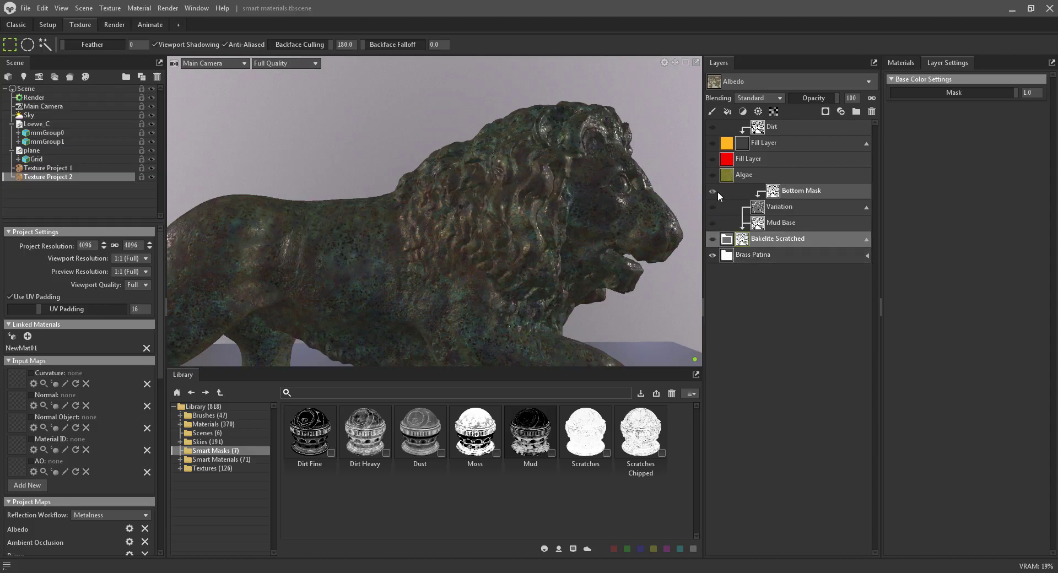
left_click(713, 239)
left_click(713, 223)
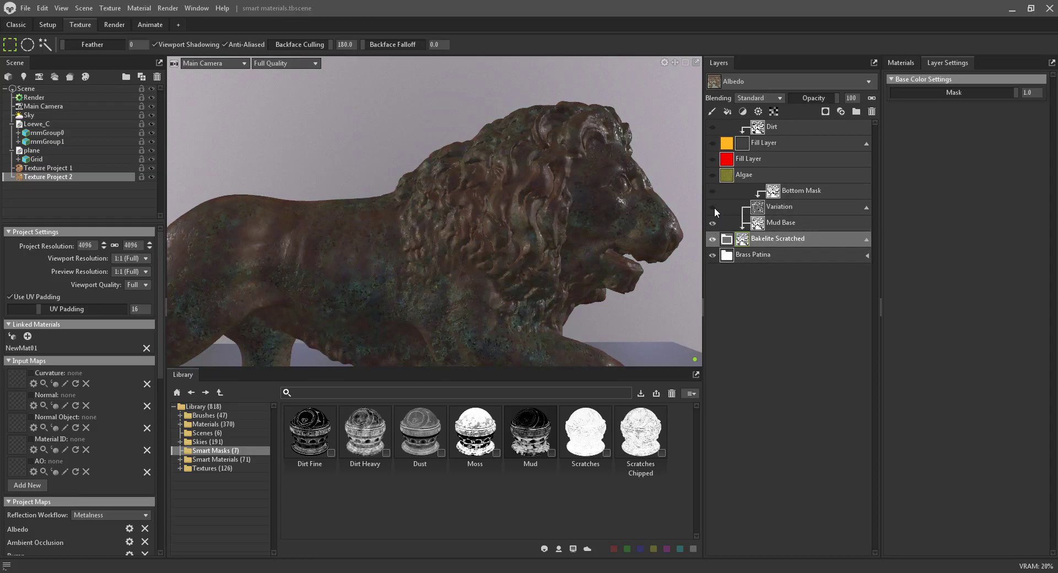
left_click(715, 191)
left_click(713, 207)
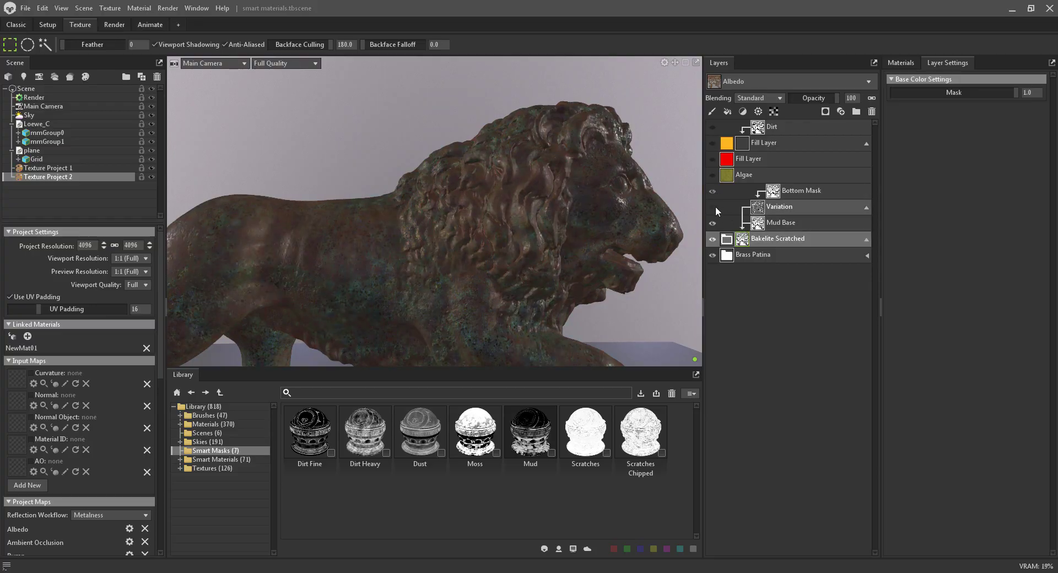
Set the Mud Base mask's Grunge Intensity to about 0.719, Grunge Contrast to 2.387 and Grunge Scale to 4.264, and adjust its dirt Intensity.
left_click(804, 222)
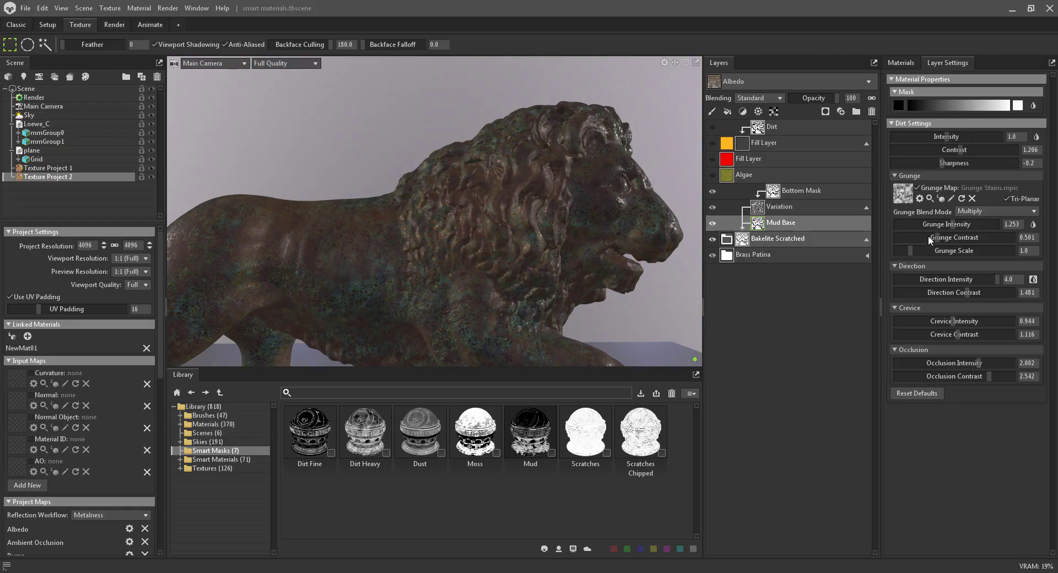
left_click_drag(953, 226, 997, 238)
scroll(494, 197, "down", 3)
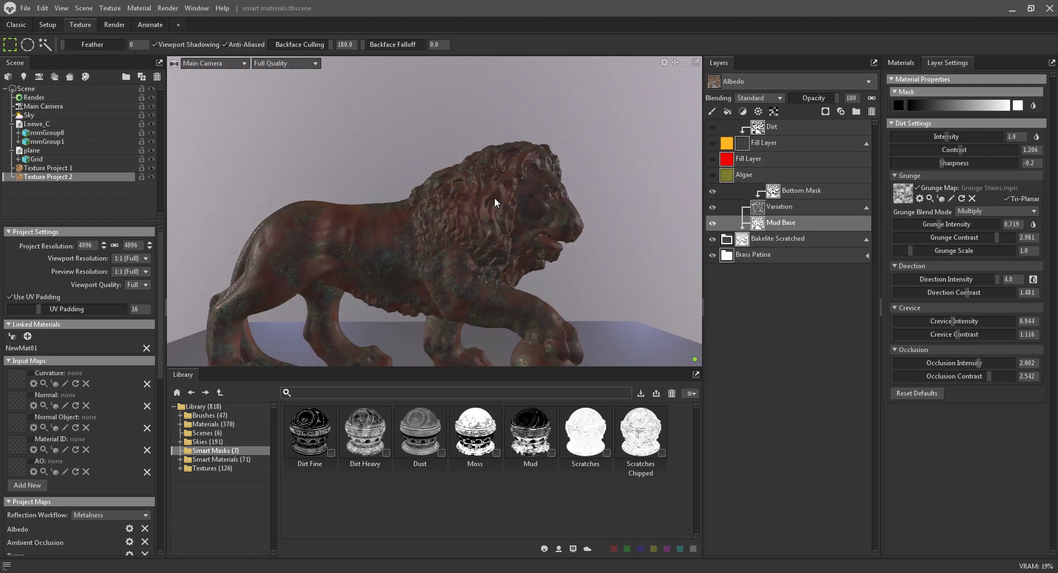
scroll(495, 197, "up", 3)
left_click_drag(508, 205, 523, 275)
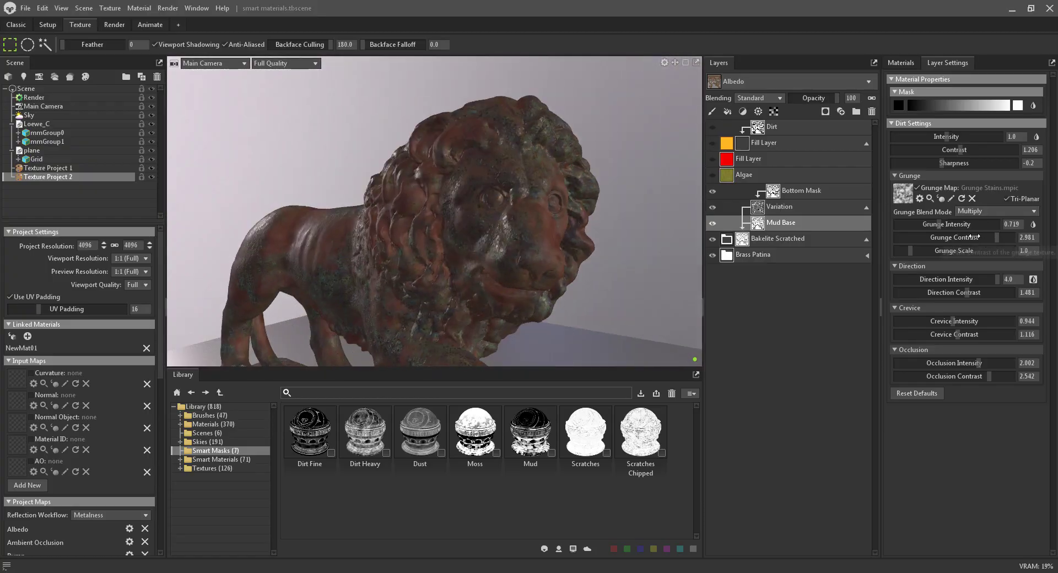
left_click_drag(977, 237, 953, 237)
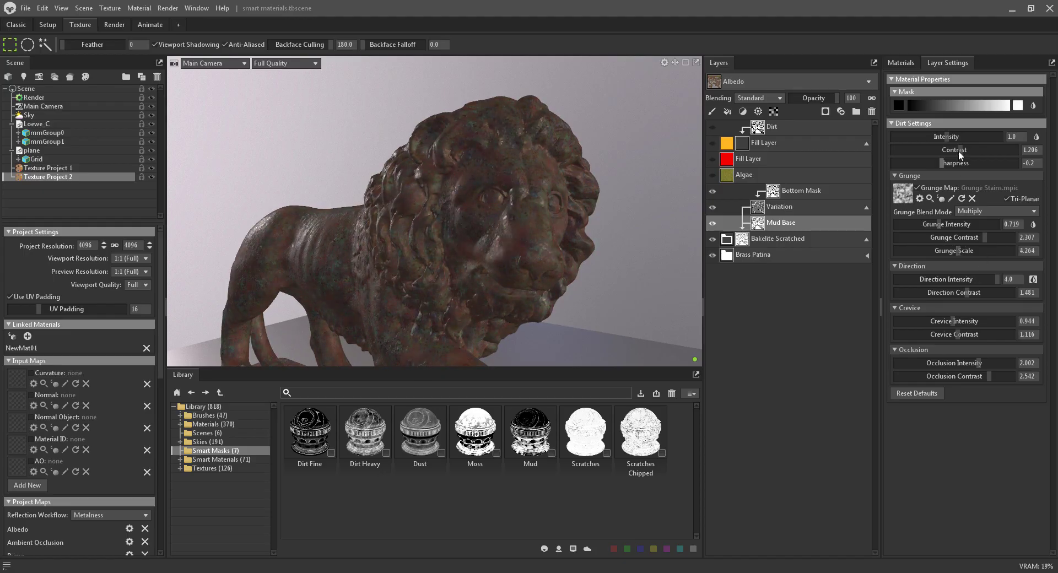
left_click_drag(971, 139, 951, 138)
left_click(212, 468)
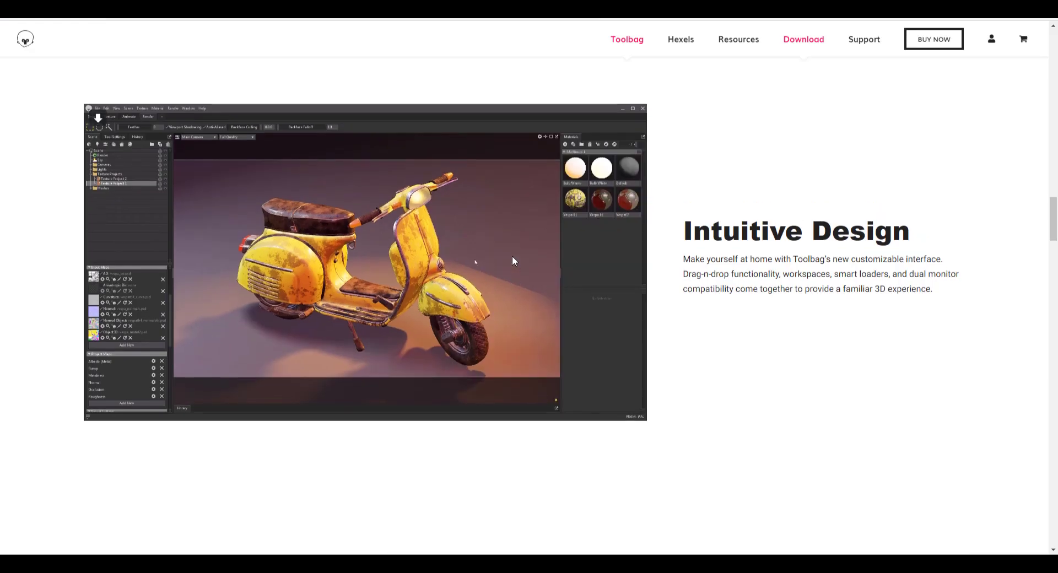
Switch to the Marmoset Toolbag website and examine its feature overview, download options and free trial instructions.
scroll(512, 260, "up", 10)
scroll(518, 243, "up", 10)
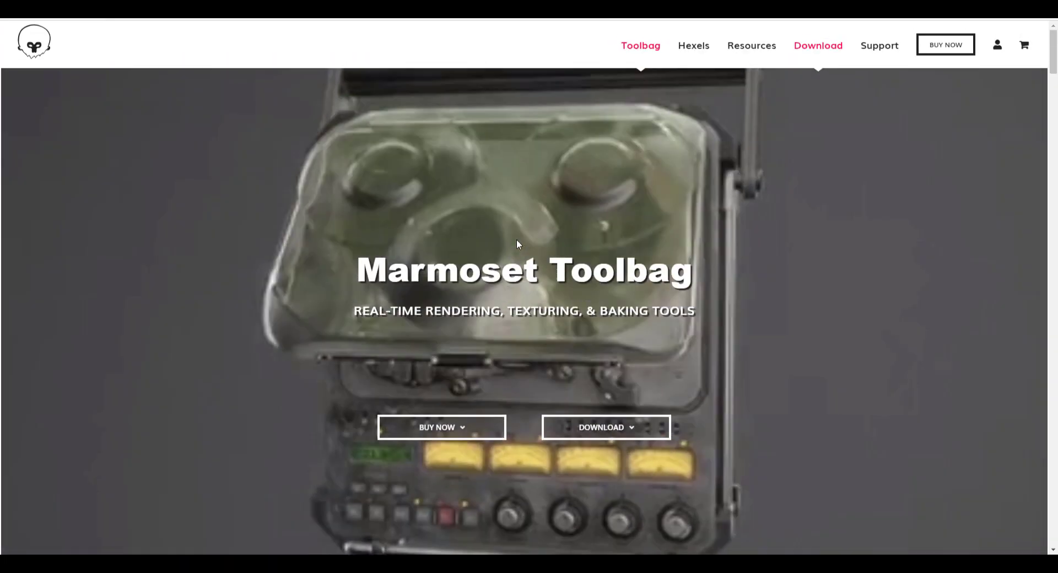
scroll(928, 267, "down", 10)
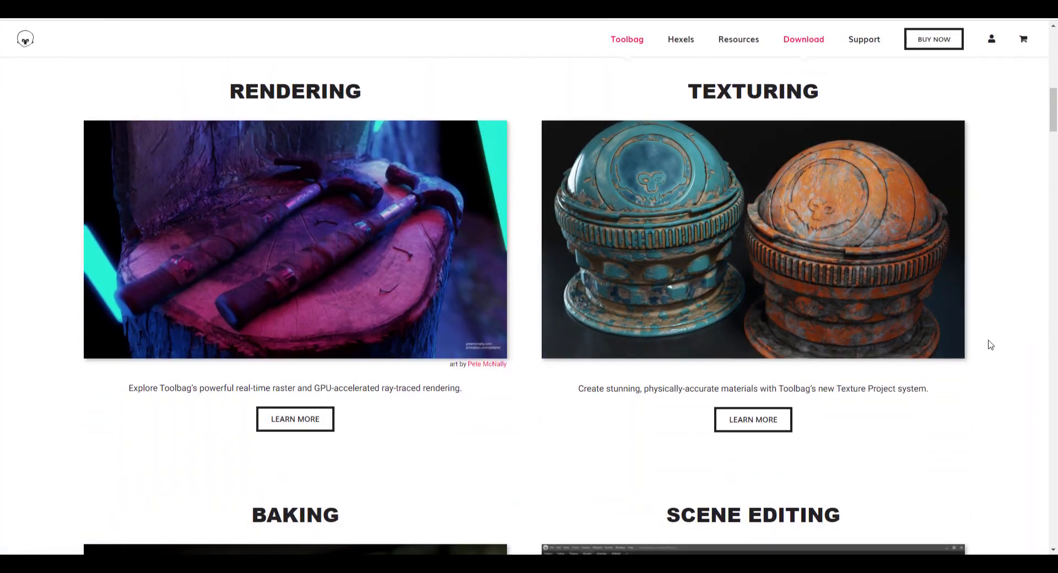
scroll(987, 345, "down", 15)
scroll(1009, 383, "down", 1)
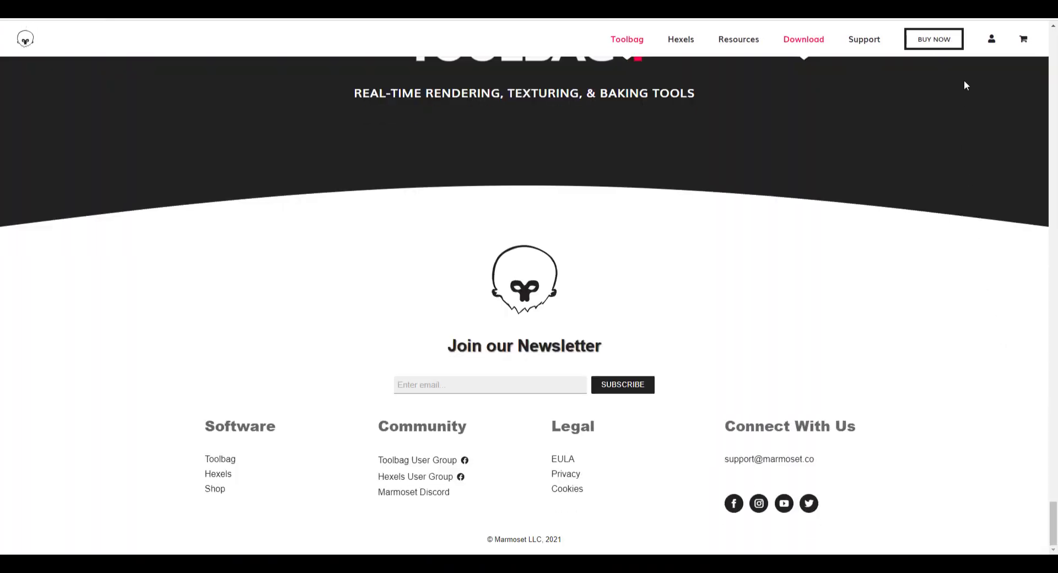
scroll(751, 415, "up", 8)
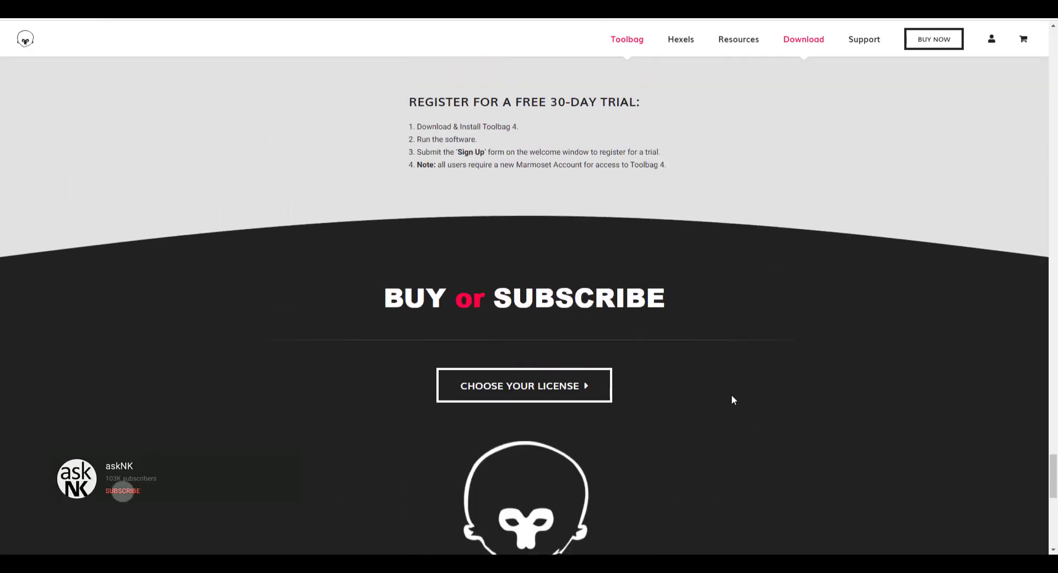
scroll(733, 400, "up", 7)
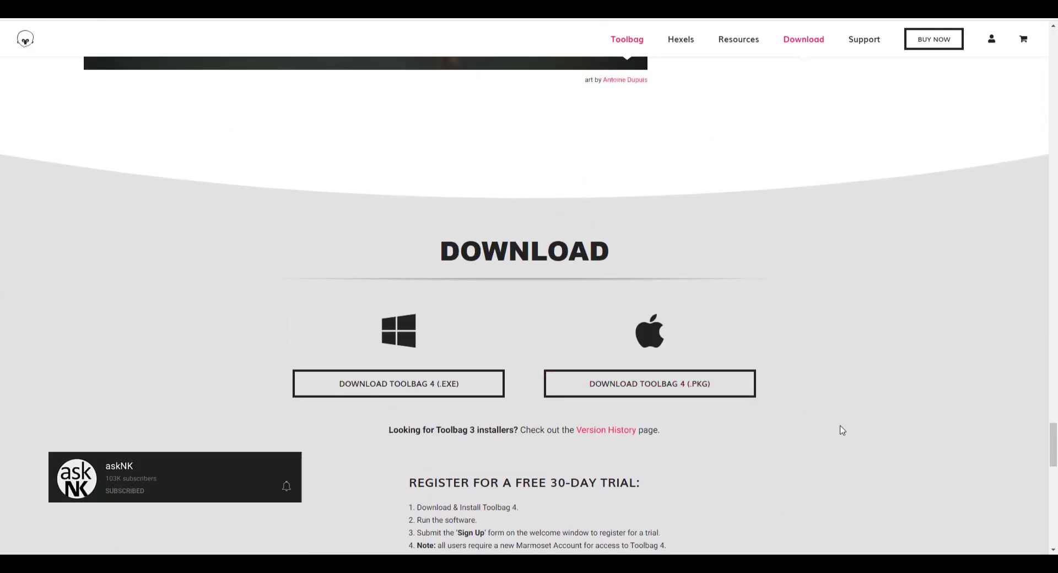
scroll(842, 430, "down", 3)
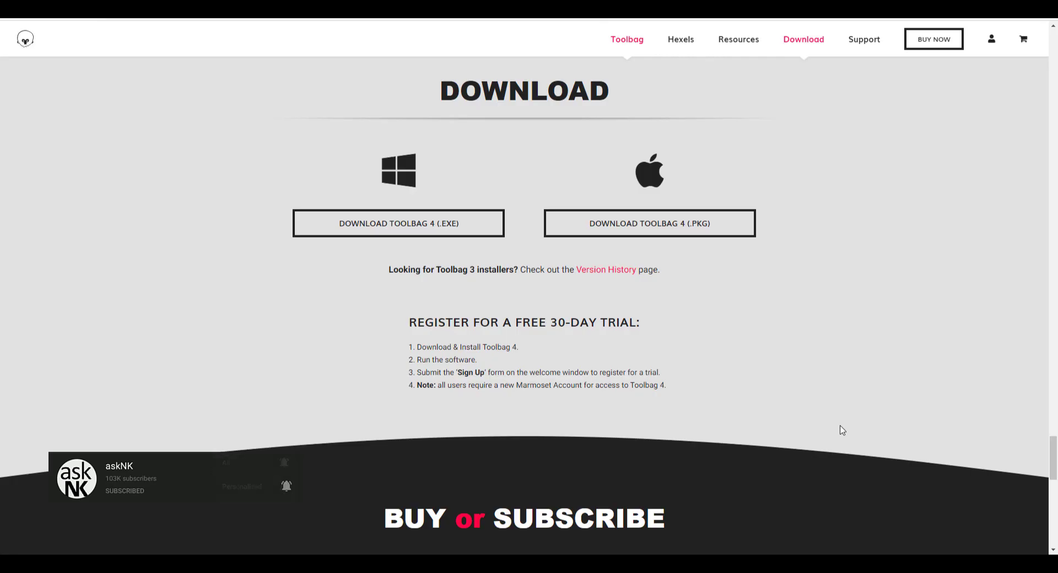
scroll(842, 430, "down", 3)
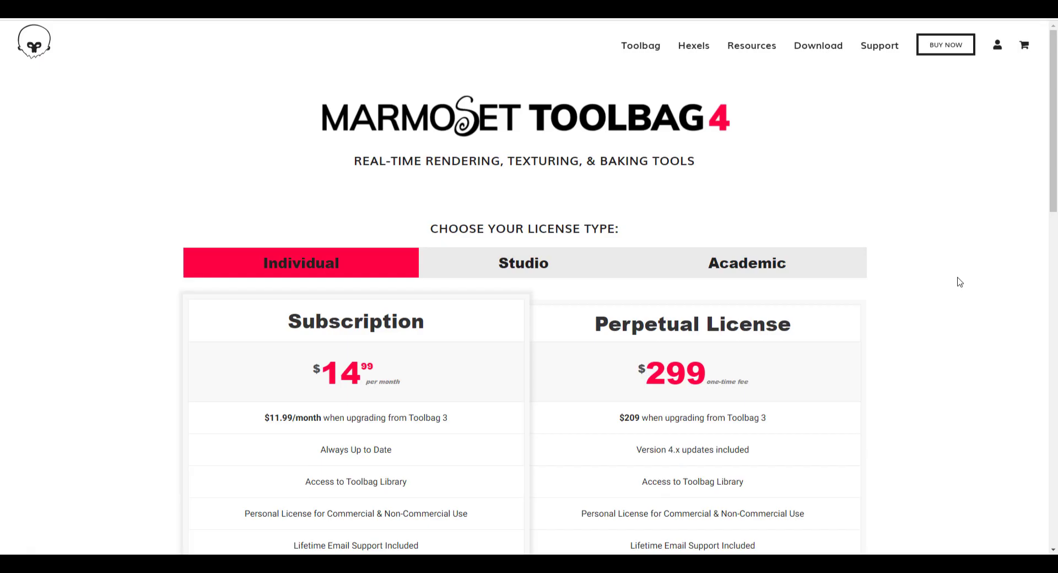
Compare the Toolbag 4 license options and prices for the Individual, Academic and Studio types.
scroll(959, 281, "down", 3)
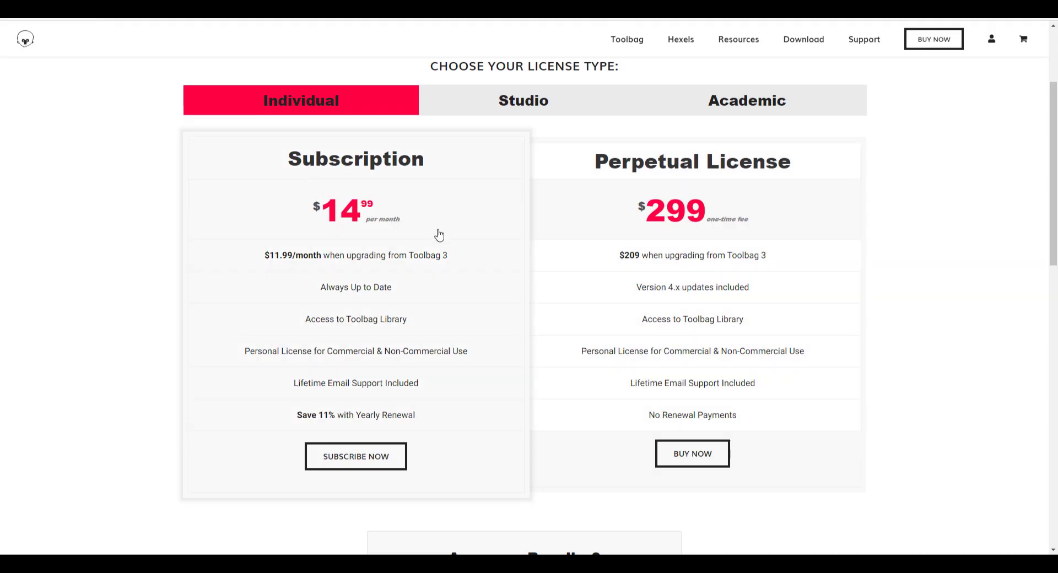
left_click(720, 112)
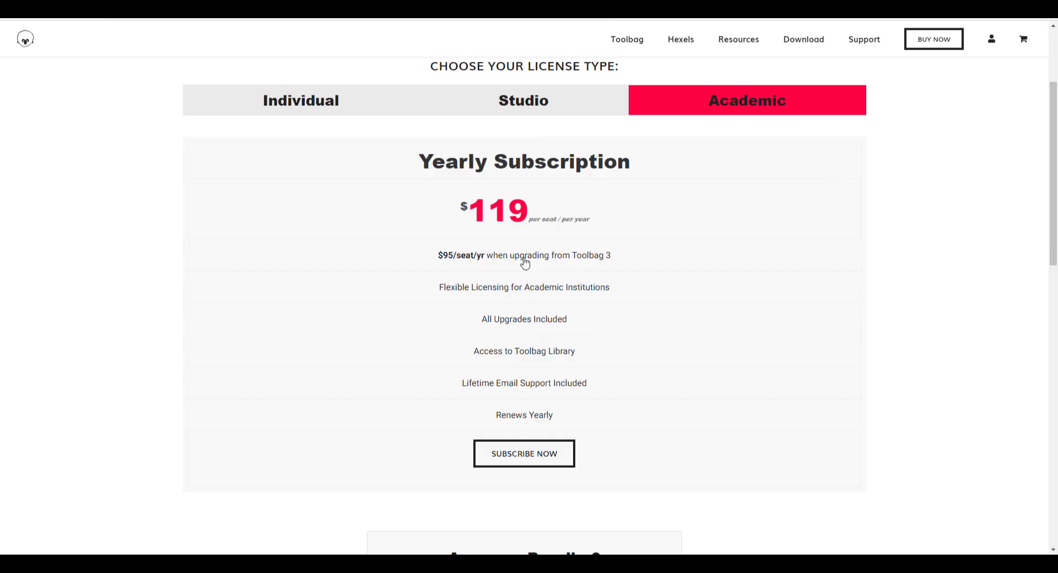
left_click(494, 107)
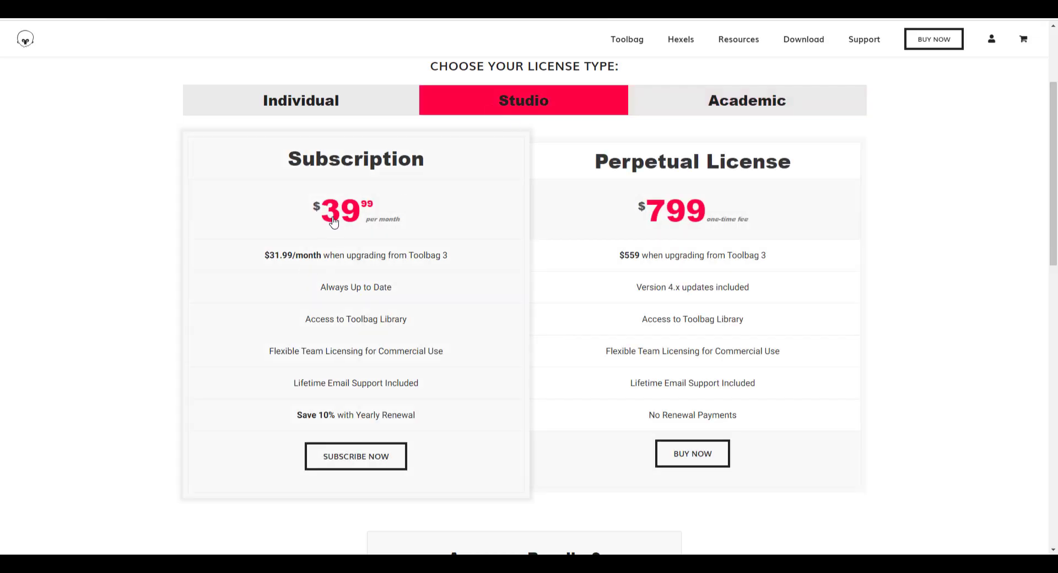
left_click(299, 111)
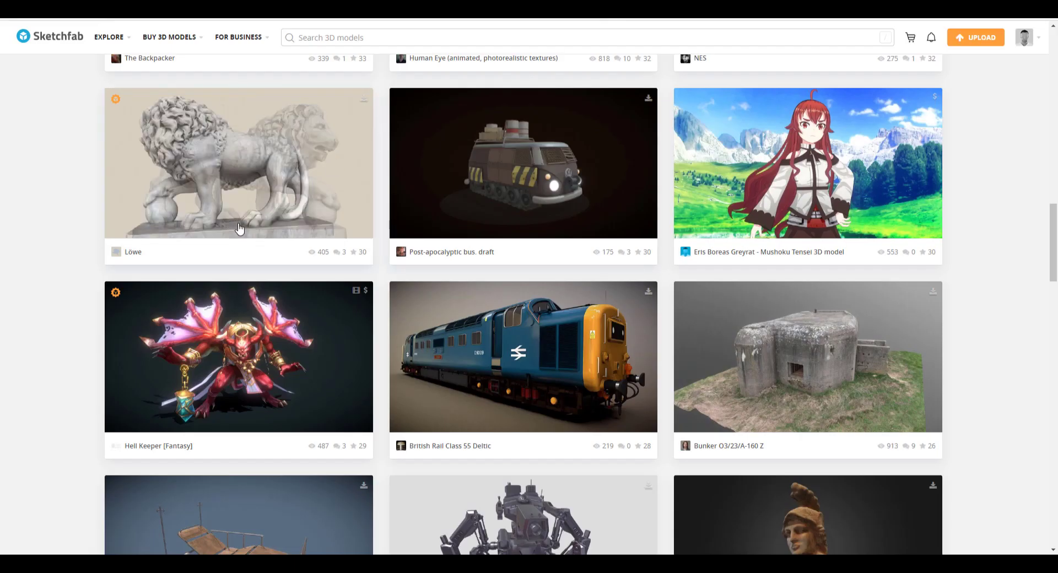
Switch to Sketchfab and look through the 3D model listing around the Löwe lion sculpture.
scroll(17, 188, "up", 4)
scroll(22, 198, "up", 1)
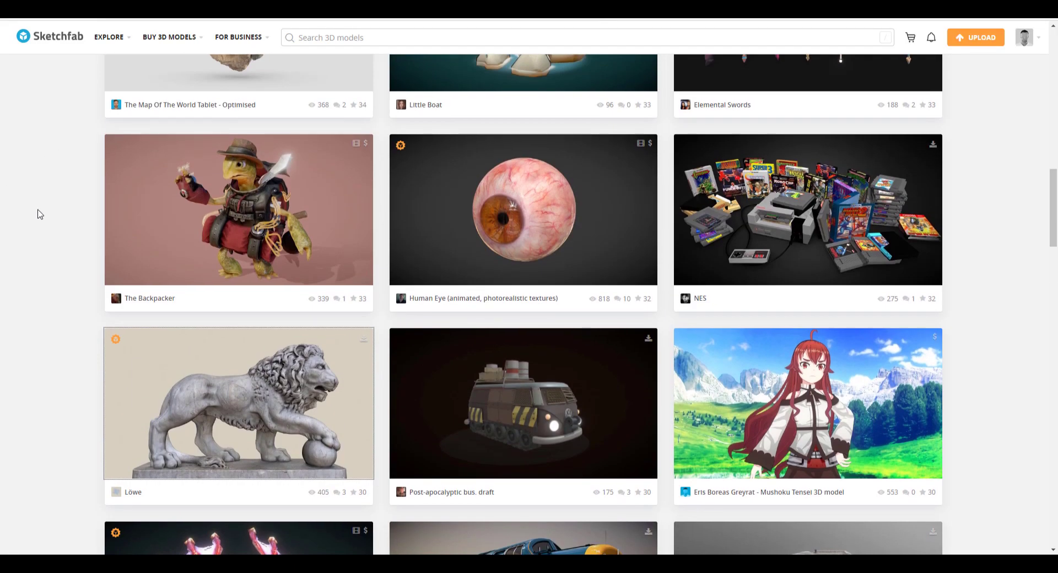
scroll(50, 218, "down", 2)
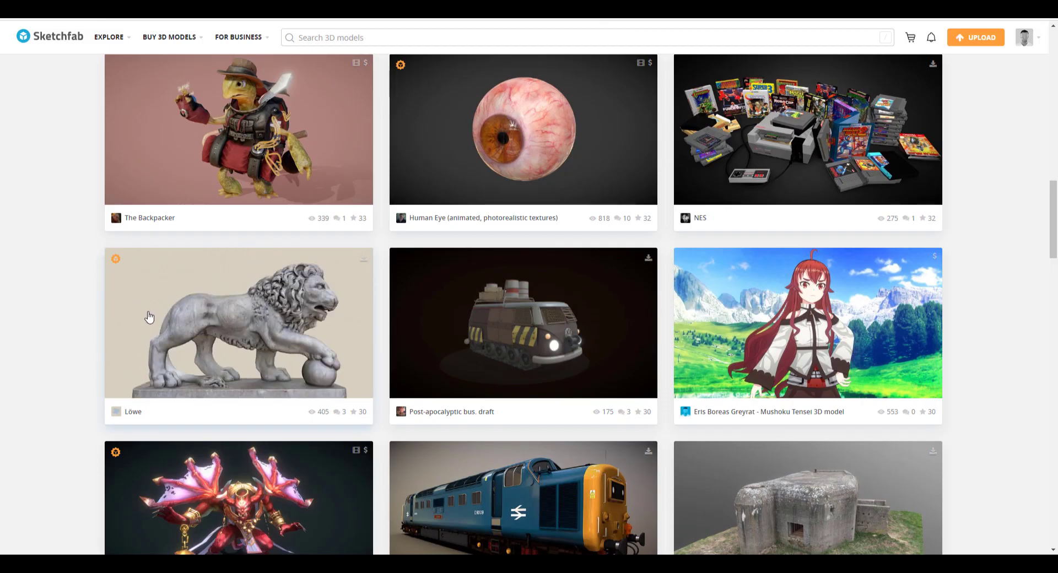
scroll(153, 242, "up", 10)
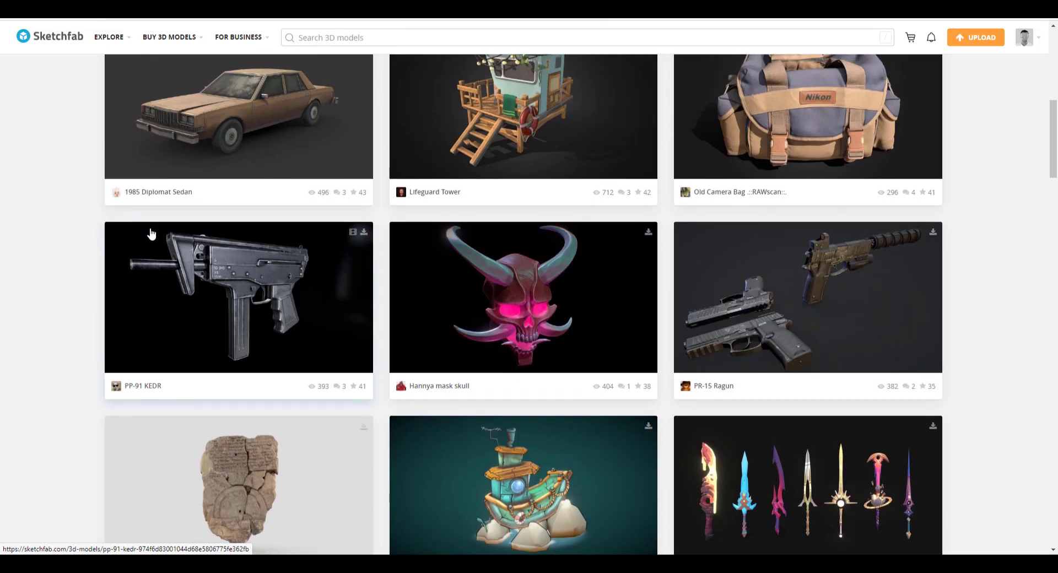
scroll(152, 234, "up", 6)
scroll(366, 220, "down", 15)
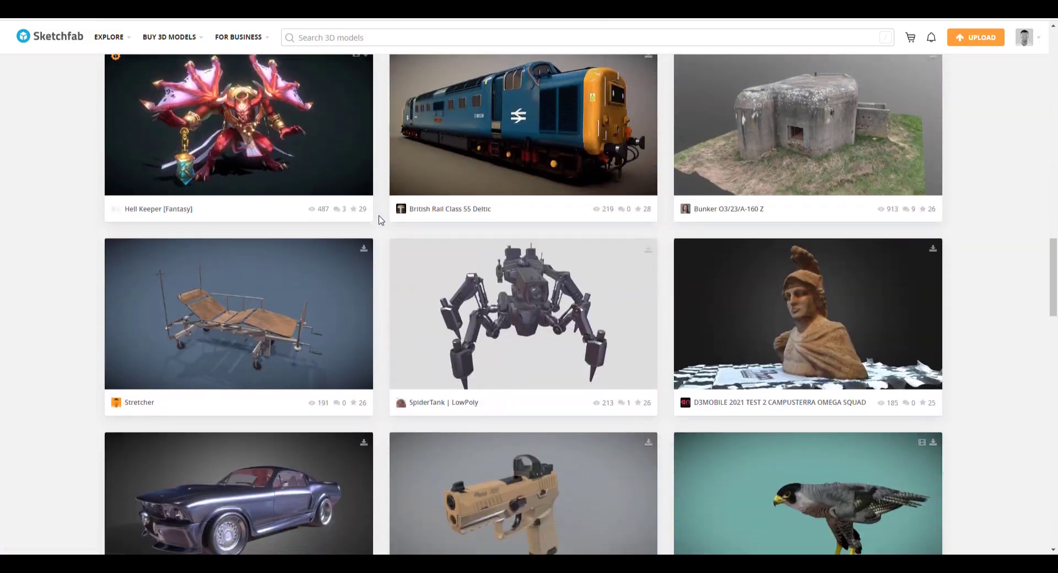
Open the Löwe model page and examine the lion sculpture from the front along with its license information.
scroll(379, 220, "up", 7)
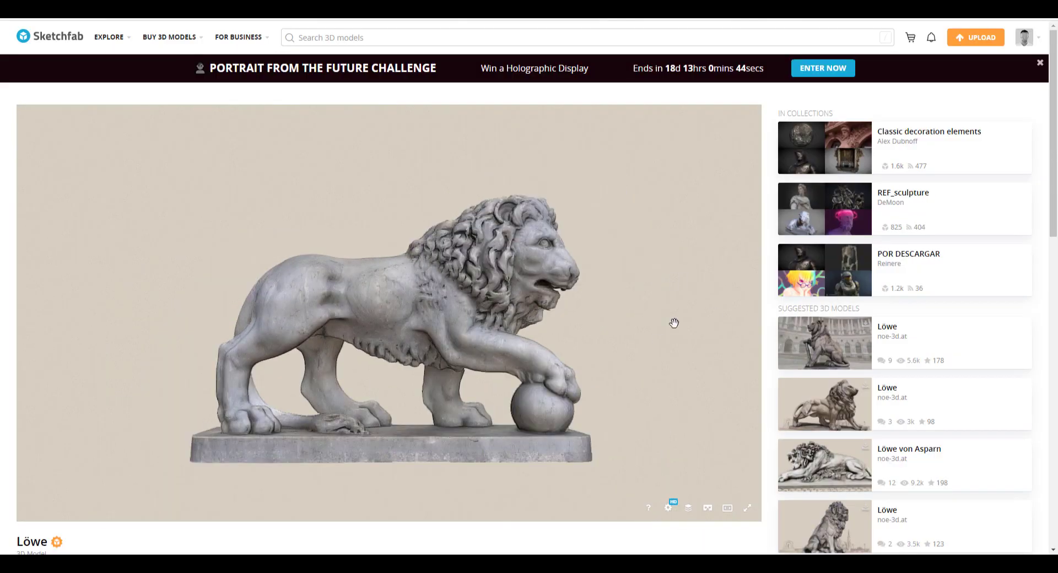
left_click_drag(633, 345, 487, 354)
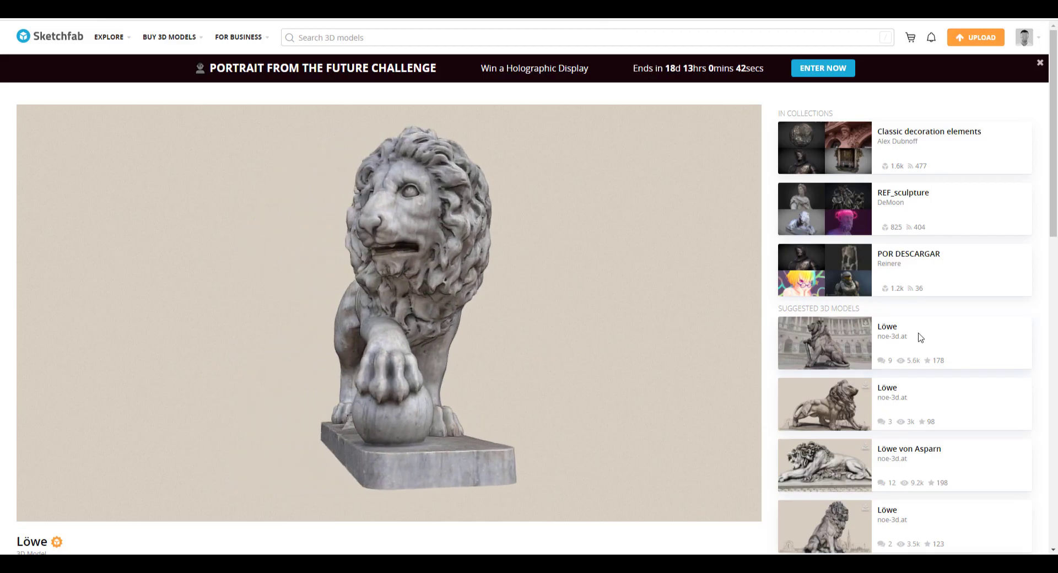
scroll(920, 333, "down", 4)
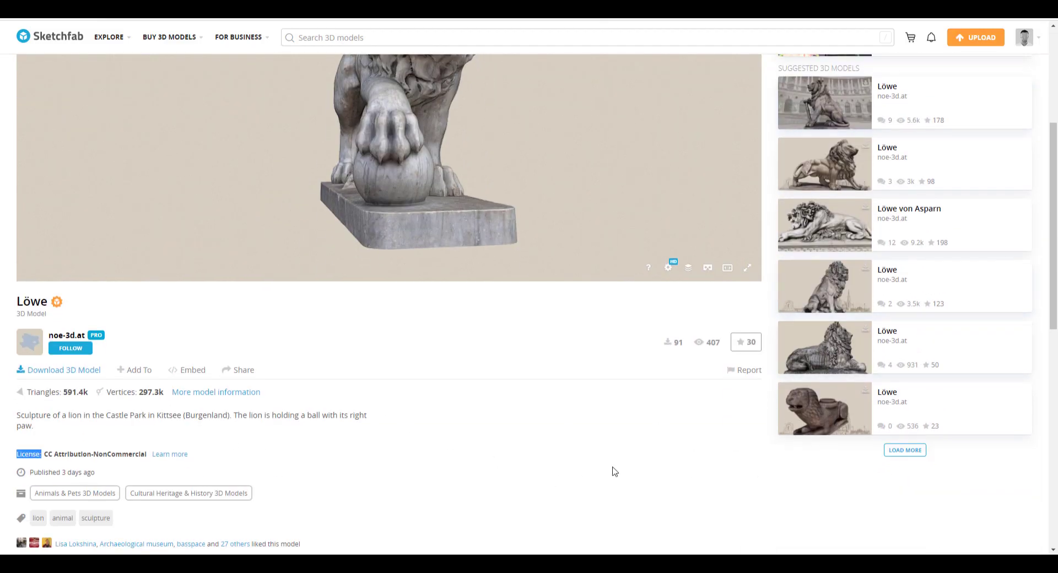
Open the Portrait from the Future challenge page and examine its introduction, Looking Glass description and suggested model features.
scroll(673, 466, "up", 5)
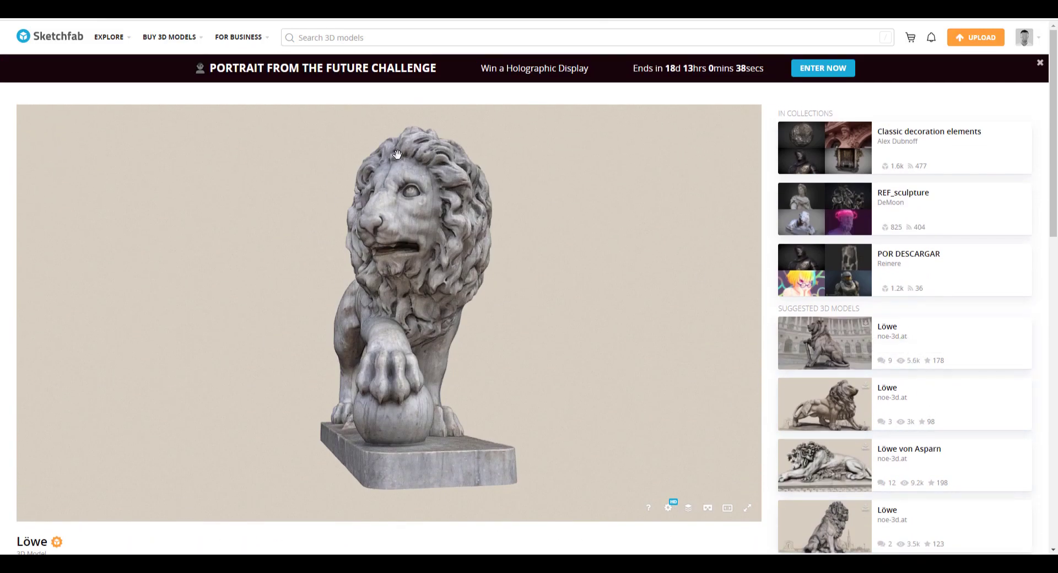
mouse_move(109, 37)
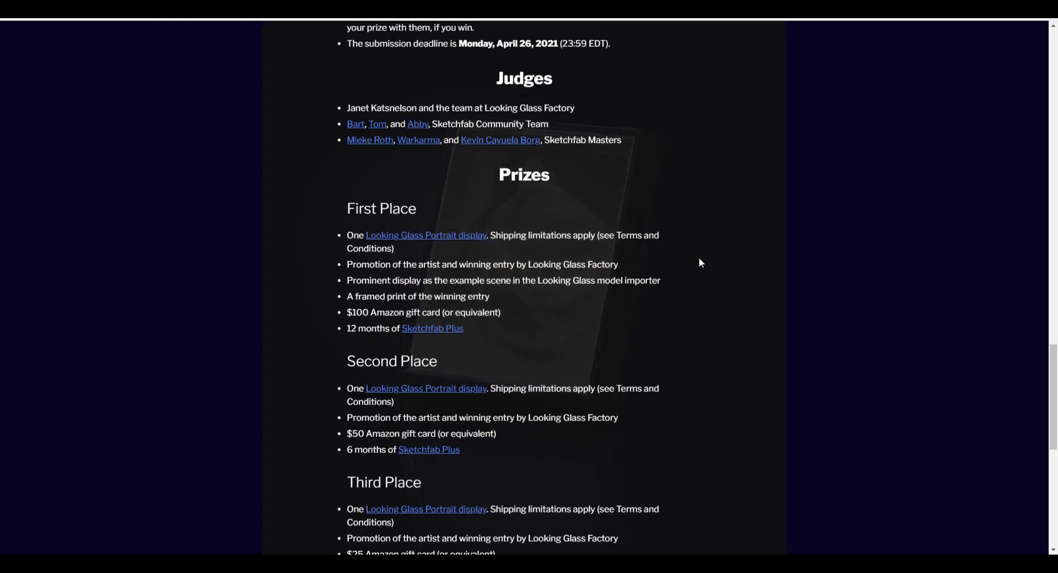
scroll(700, 262, "up", 20)
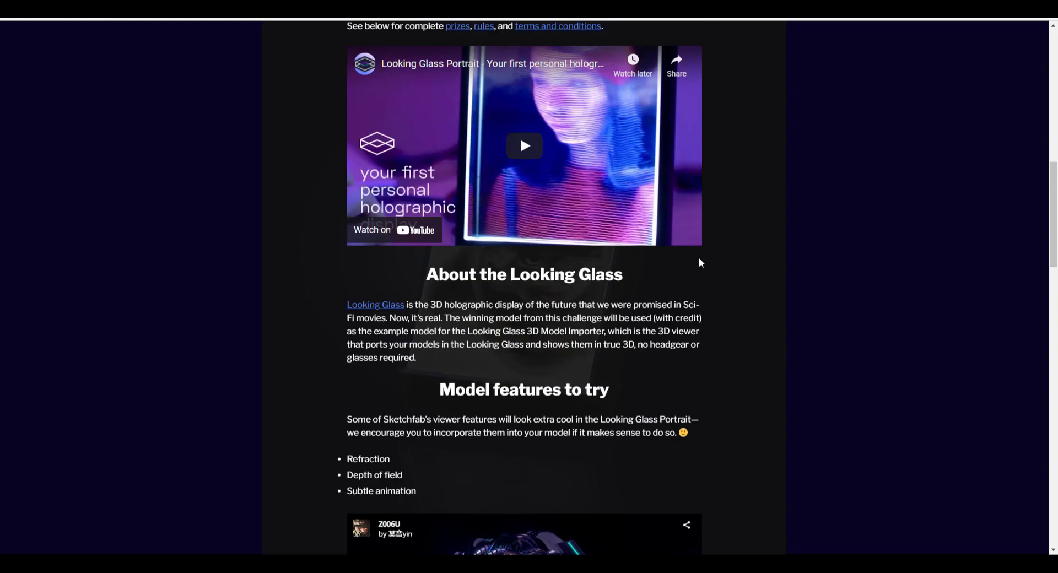
scroll(699, 263, "up", 4)
scroll(699, 263, "down", 7)
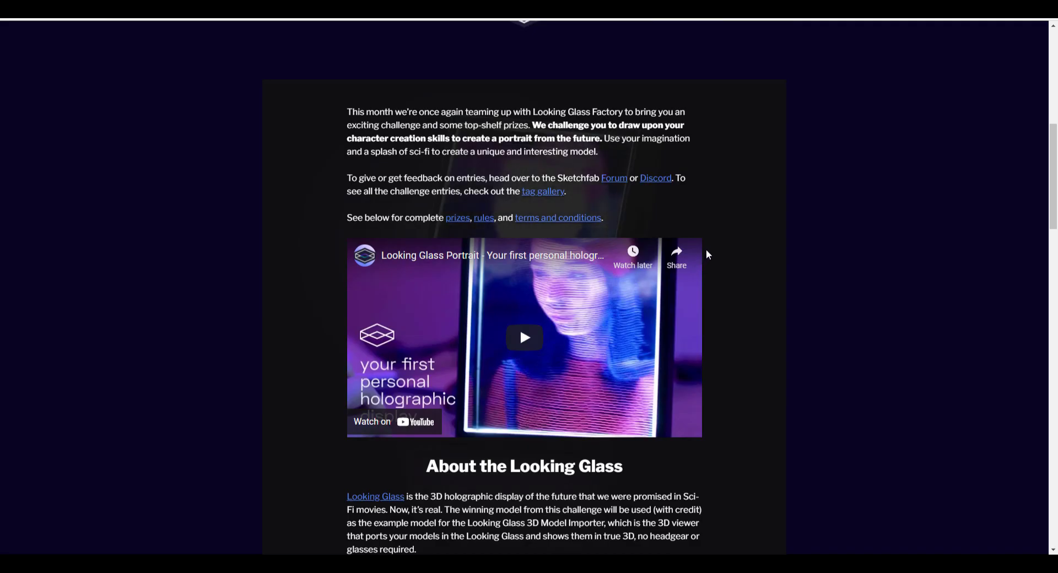
scroll(706, 250, "up", 7)
scroll(707, 251, "down", 4)
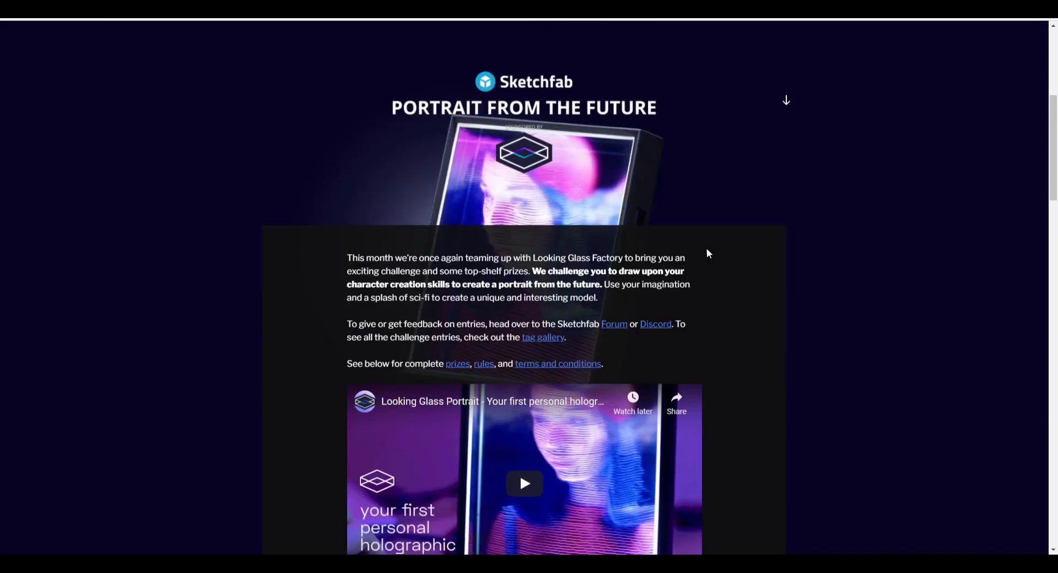
scroll(708, 253, "down", 1)
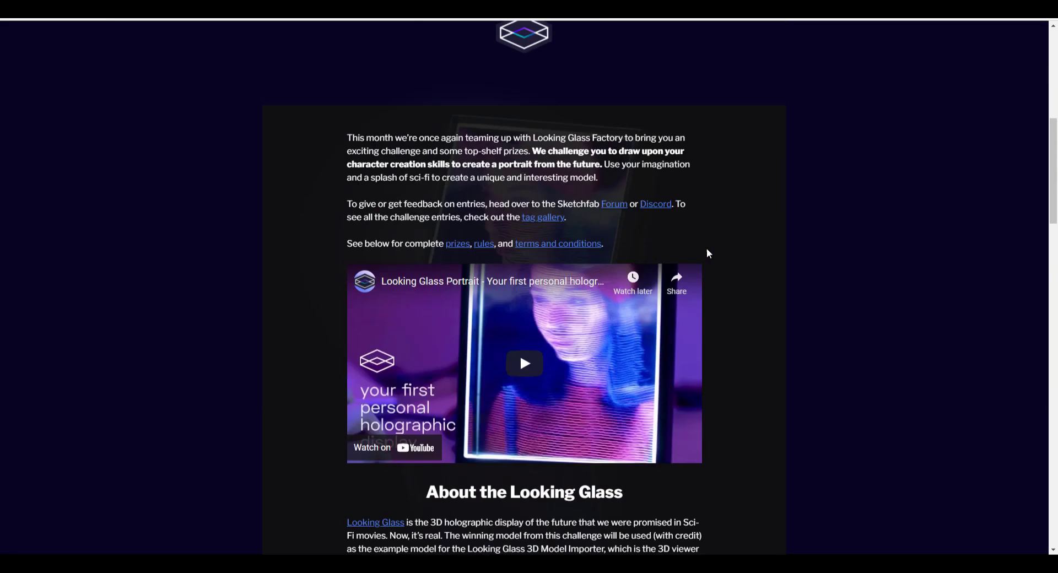
scroll(708, 253, "up", 1)
scroll(708, 253, "down", 6)
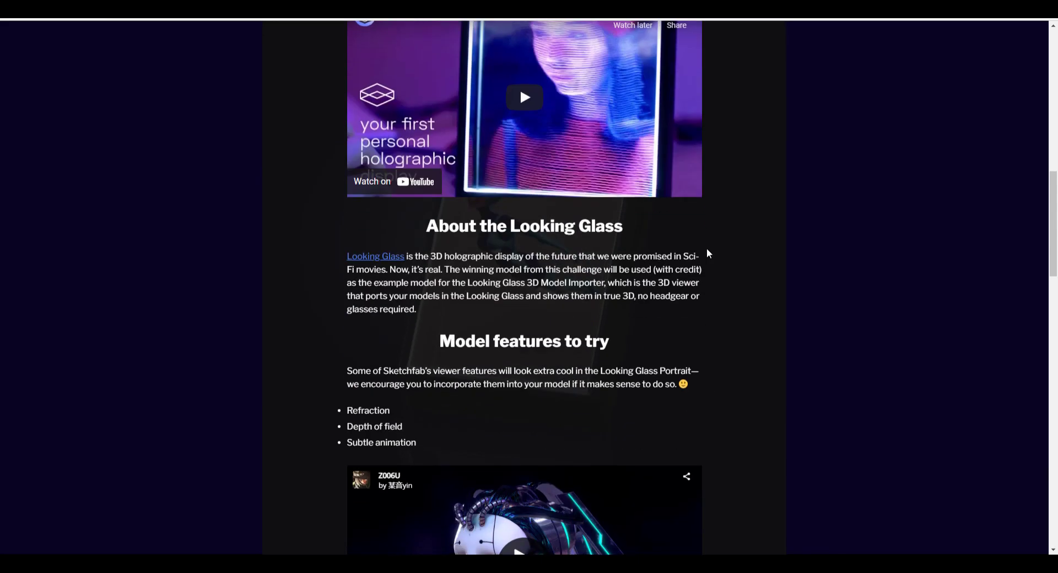
Read the challenge's entry requirements, judges, prizes for the three places, and terms and conditions.
scroll(708, 253, "down", 12)
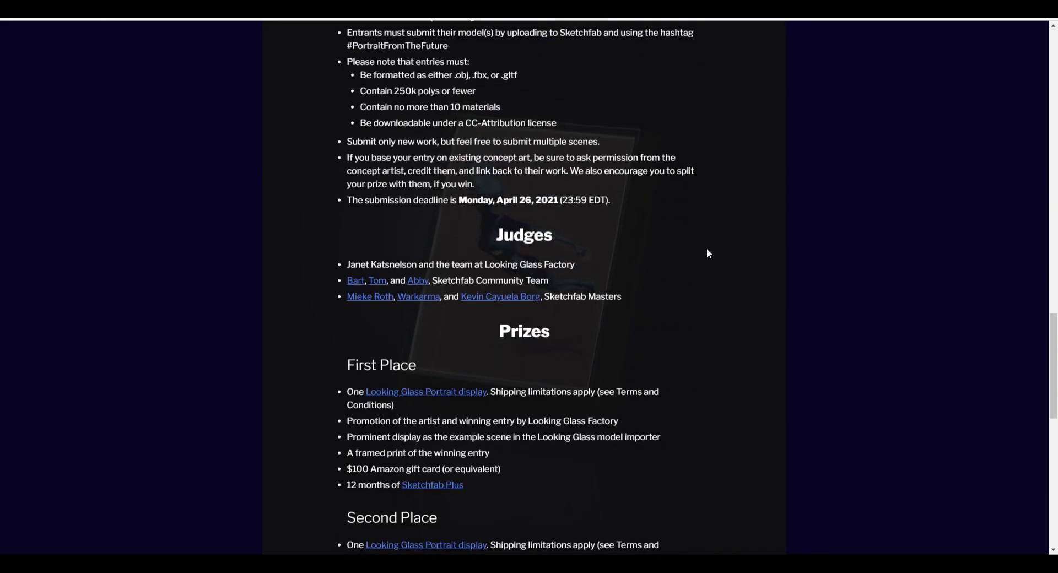
scroll(707, 254, "down", 10)
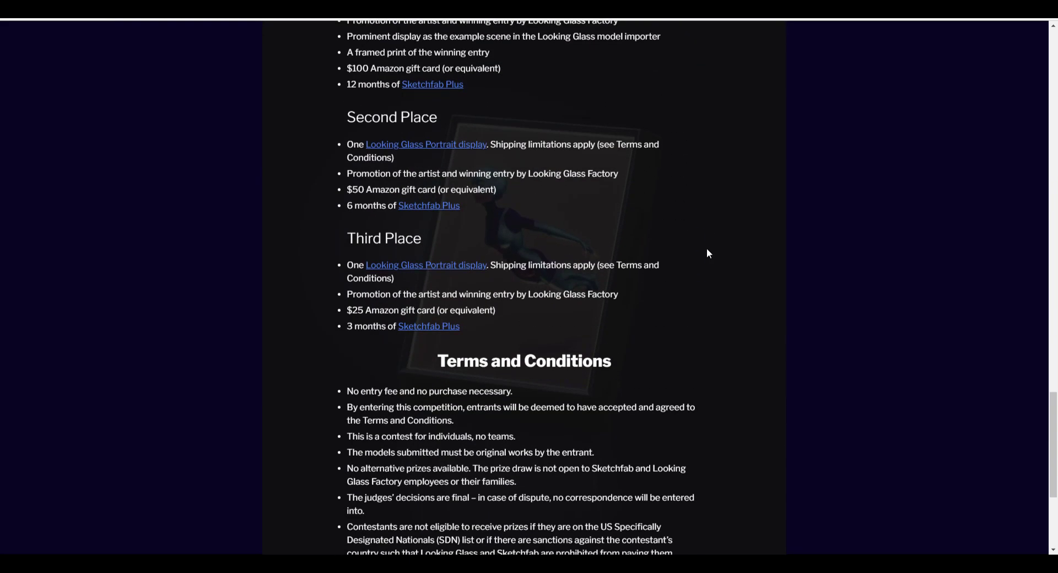
scroll(708, 254, "up", 7)
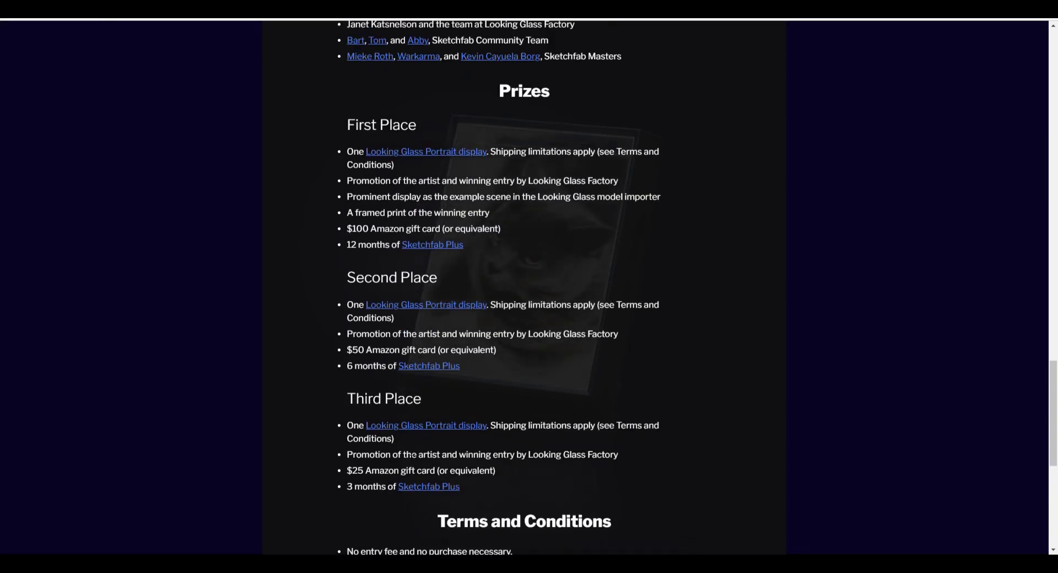
scroll(710, 405, "down", 6)
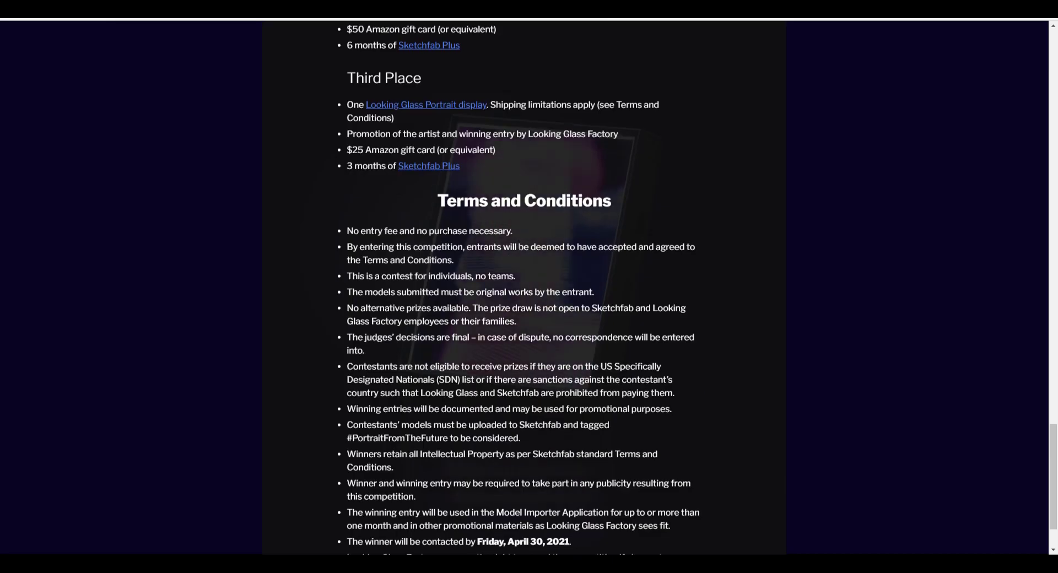
scroll(546, 319, "down", 2)
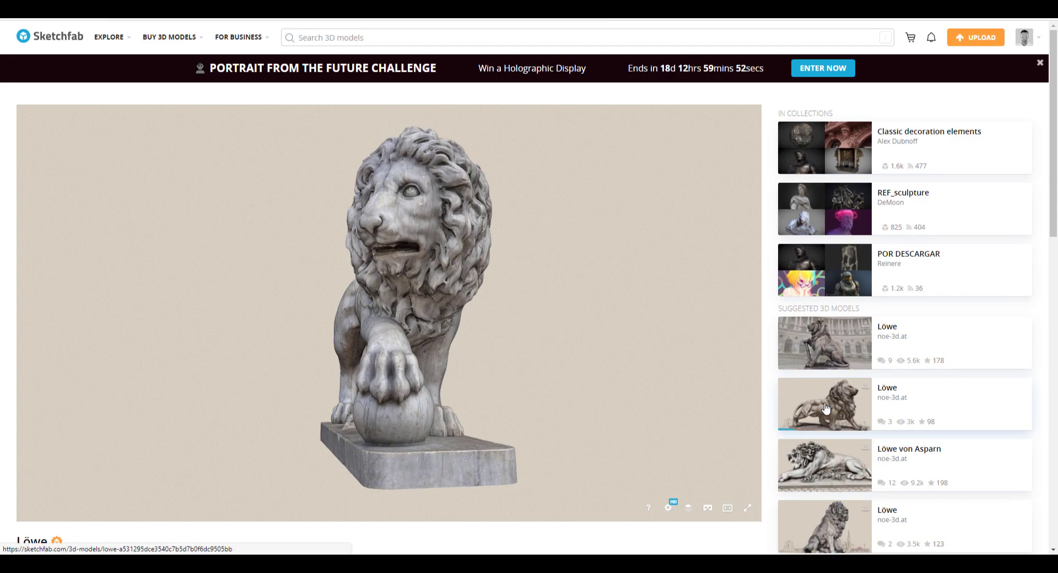
Open the suggested standing Löwe model and switch to the Marmoset Toolbag website to review its browser viewer section and download options.
left_click(825, 408)
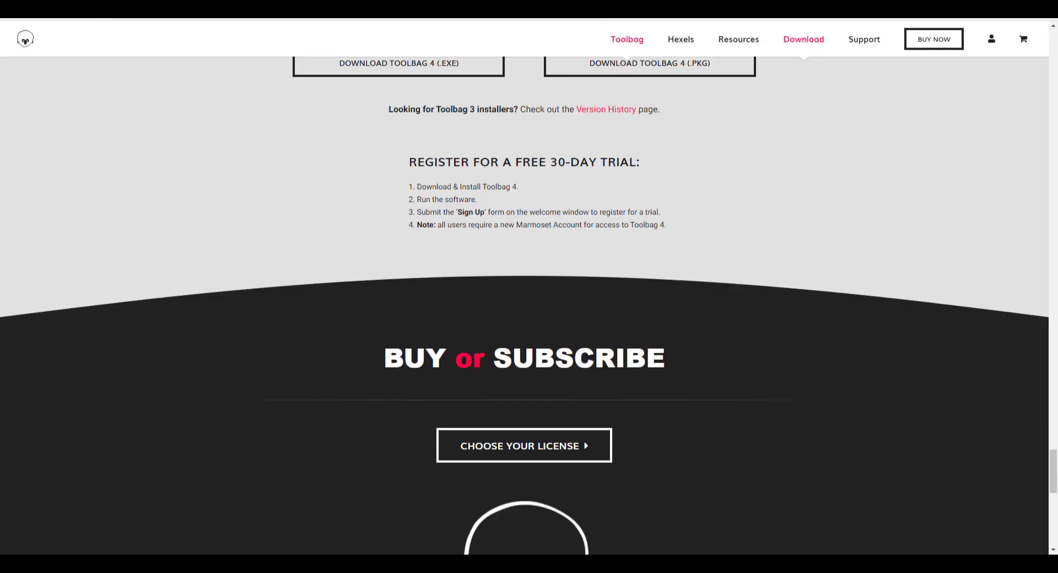
scroll(662, 275, "up", 7)
scroll(763, 304, "up", 5)
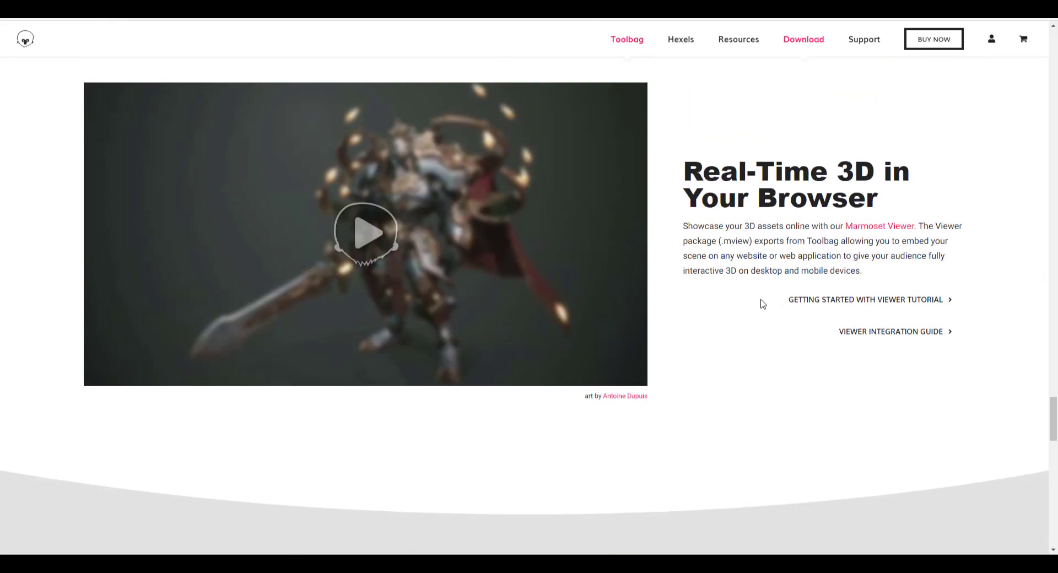
scroll(760, 303, "down", 7)
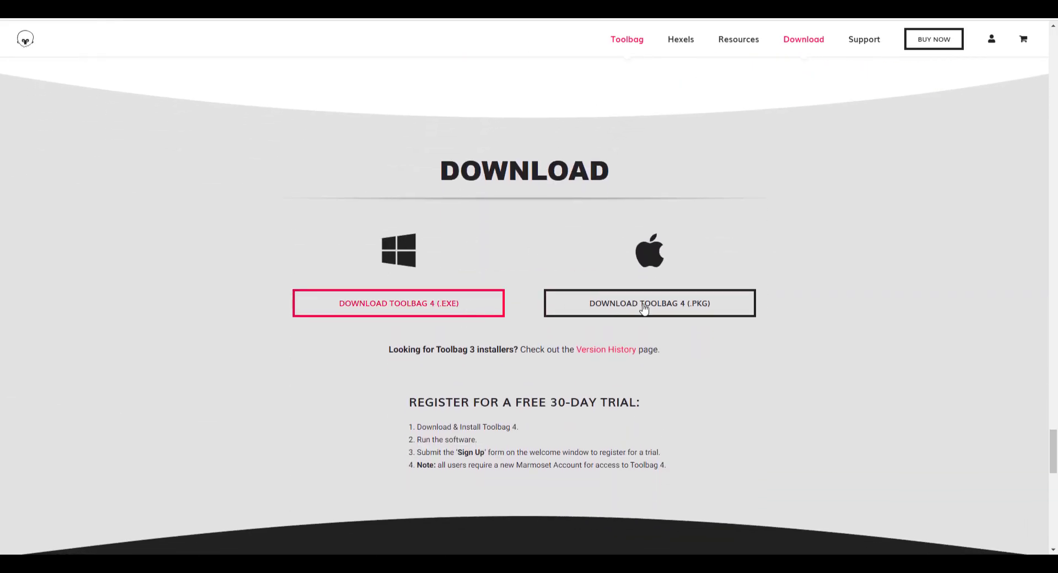
scroll(652, 269, "up", 5)
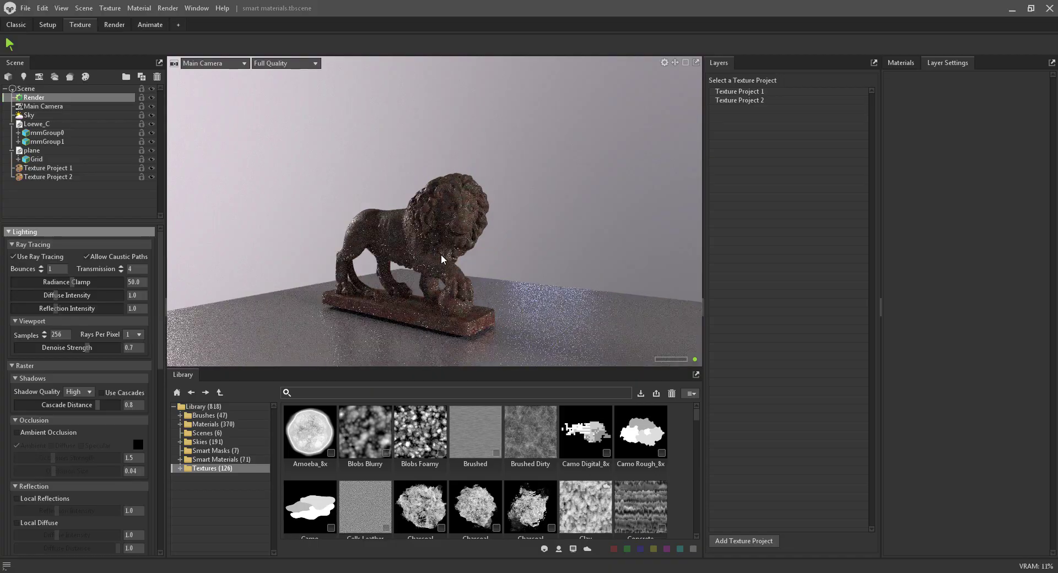
Switch to Marmoset Toolbag and cover the ground plane with a stone material from the library, trying Asteroid and settling on Bedrock.
left_click_drag(466, 281, 614, 322)
left_click(468, 282)
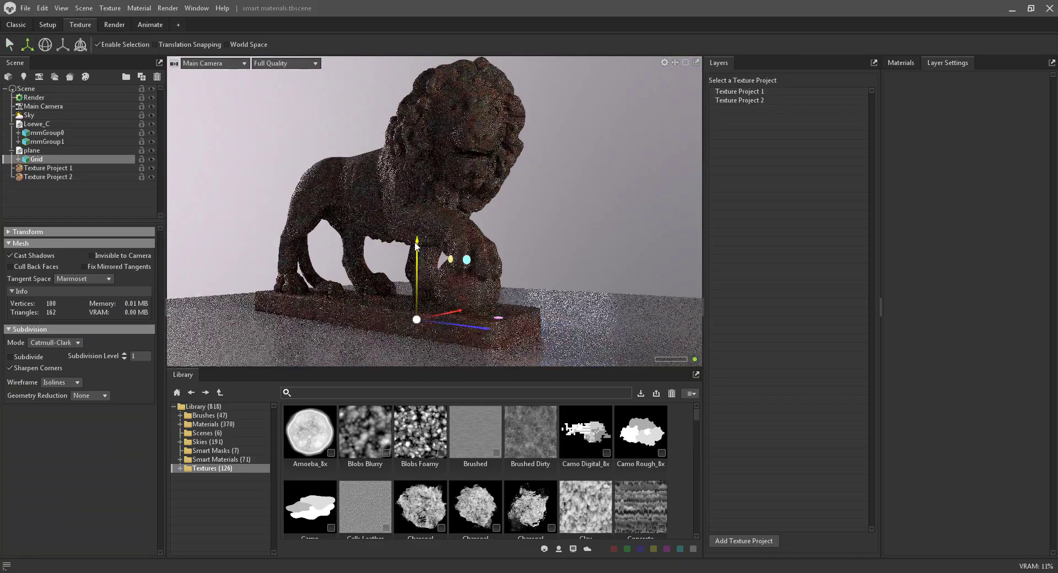
left_click(200, 434)
left_click(213, 425)
scroll(465, 482, "up", 1)
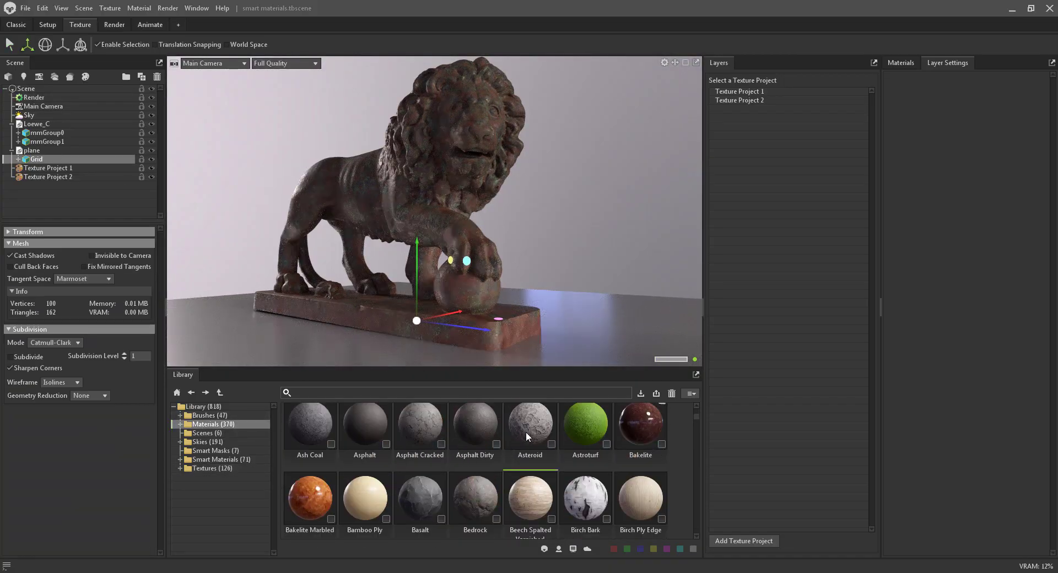
left_click_drag(525, 431, 551, 323)
Set the Bedrock material's displacement scale to 0.041 and its scale center to 0.748.
left_click(900, 62)
left_click(958, 113)
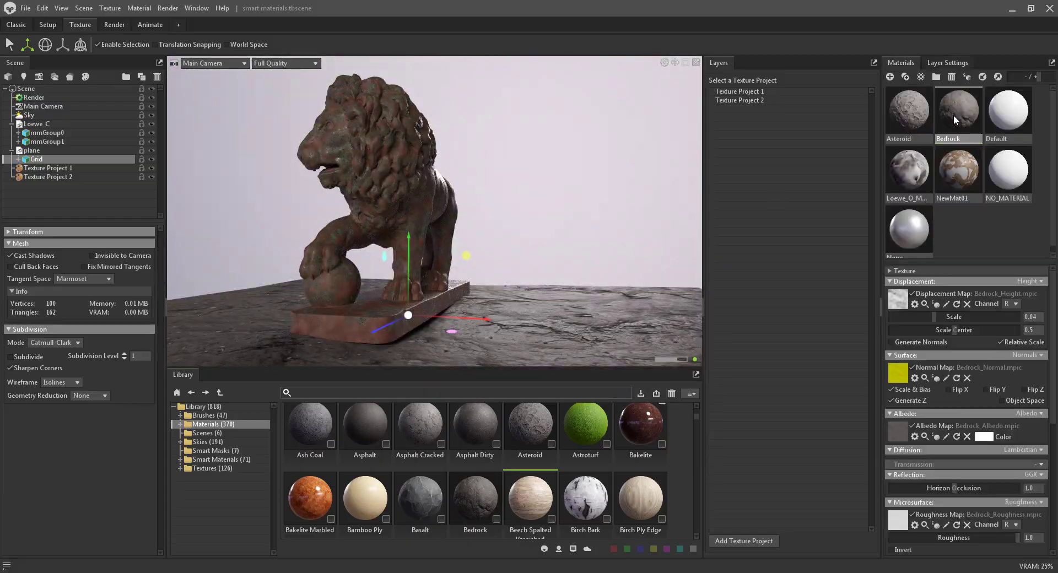
left_click_drag(968, 330, 986, 330)
left_click_drag(496, 248, 425, 299)
scroll(425, 300, "down", 5)
Add a sky light to the Sky by placing it on the environment image.
left_click_drag(455, 206, 149, 275)
left_click(47, 116)
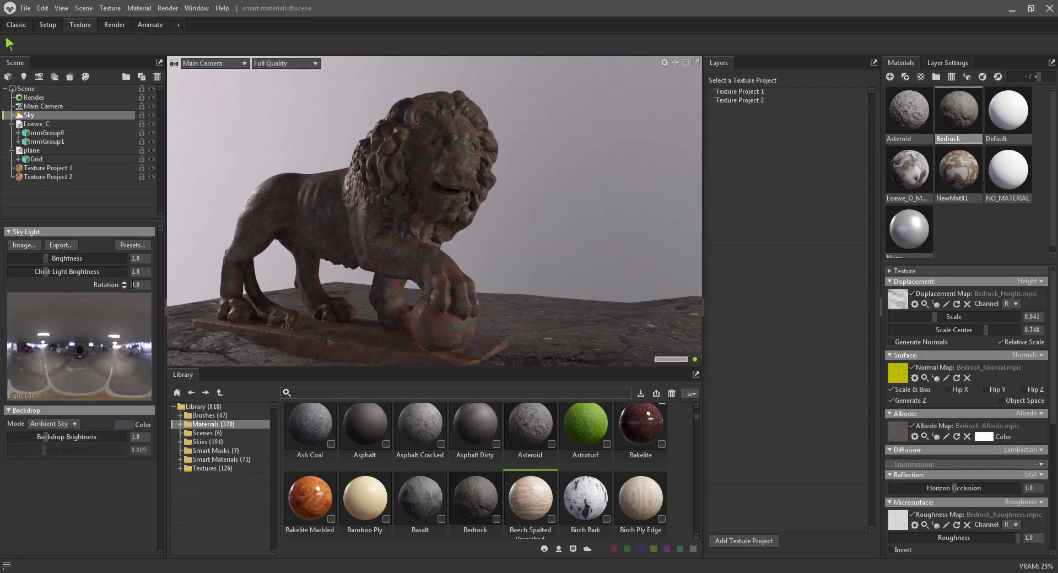
left_click(89, 319)
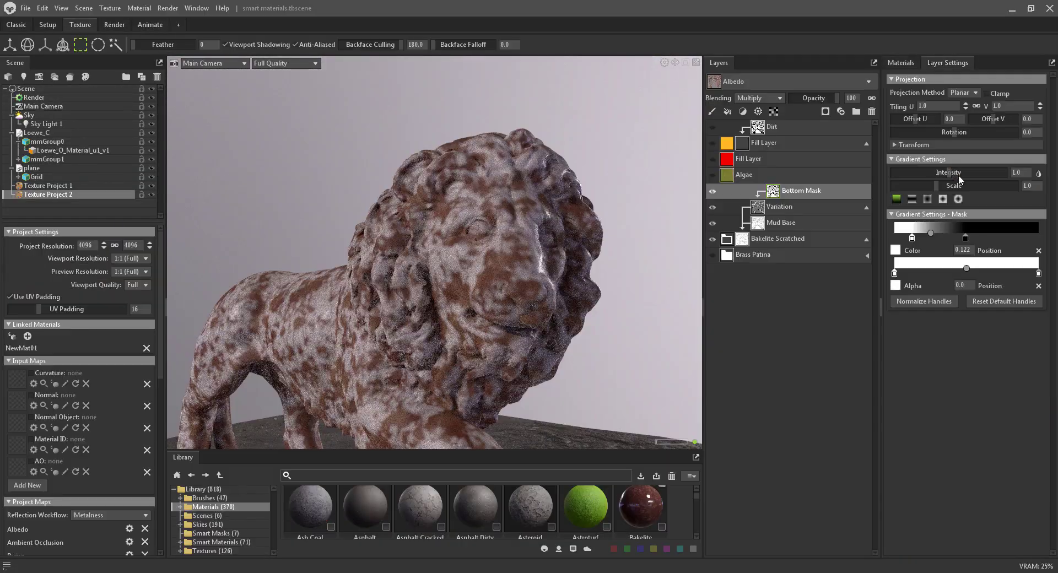
Set the Bottom Mask gradient's intensity to 0.46 and scale to 0.454, and move its black color handle to position 0.366.
left_click_drag(948, 174, 916, 183)
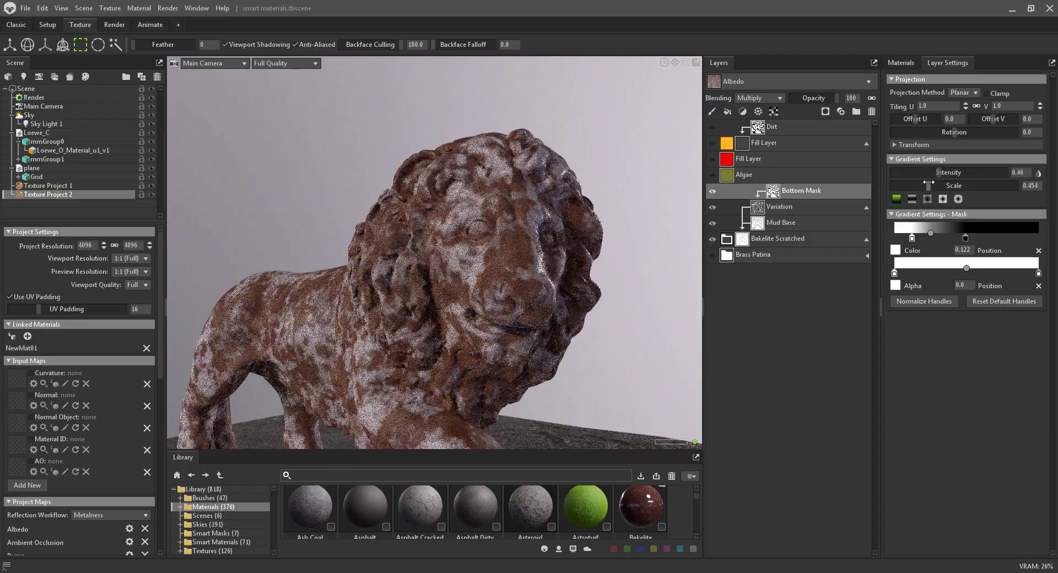
left_click_drag(964, 236, 940, 236)
scroll(518, 303, "down", 2)
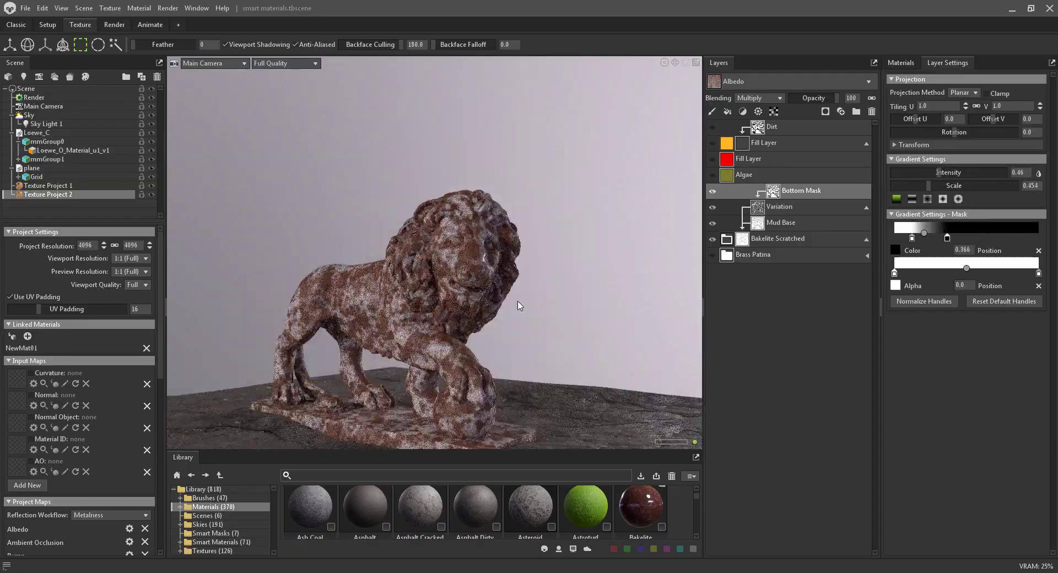
left_click_drag(517, 303, 560, 356)
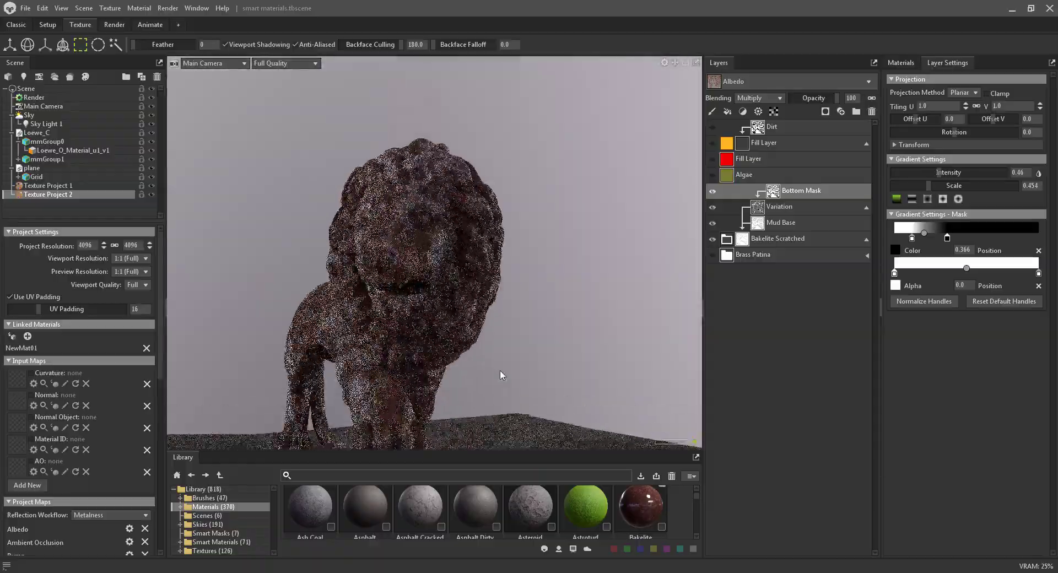
scroll(501, 375, "up", 2)
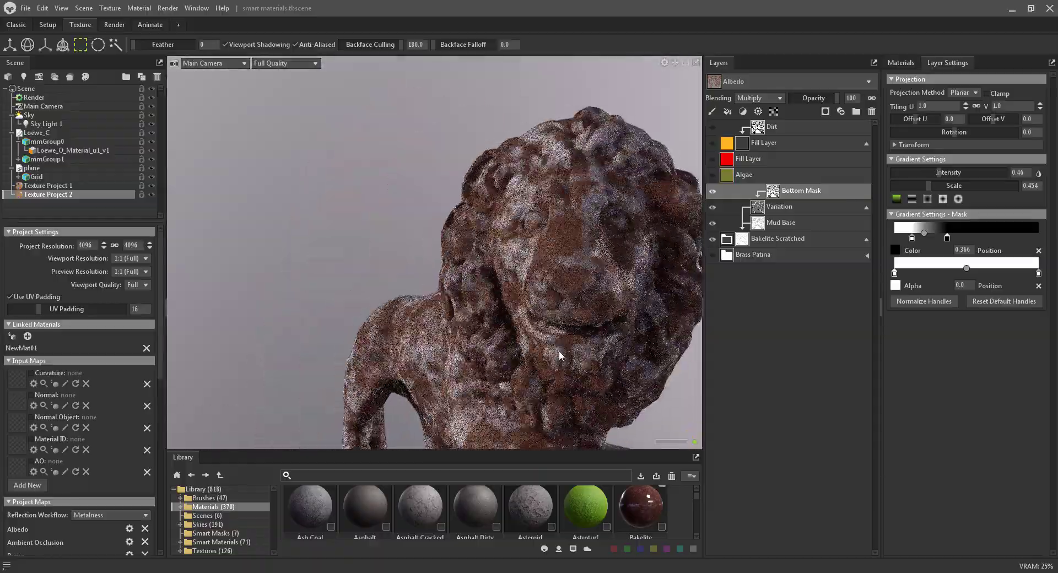